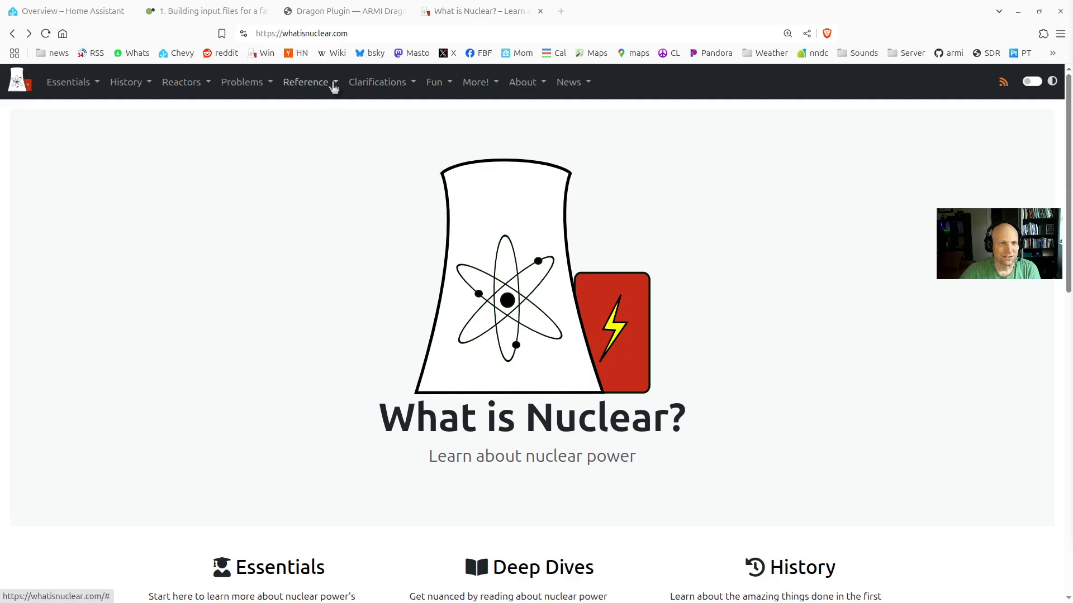
Go to Reference › Neutronics Scoping Tool in the site's top navigation
click(304, 84)
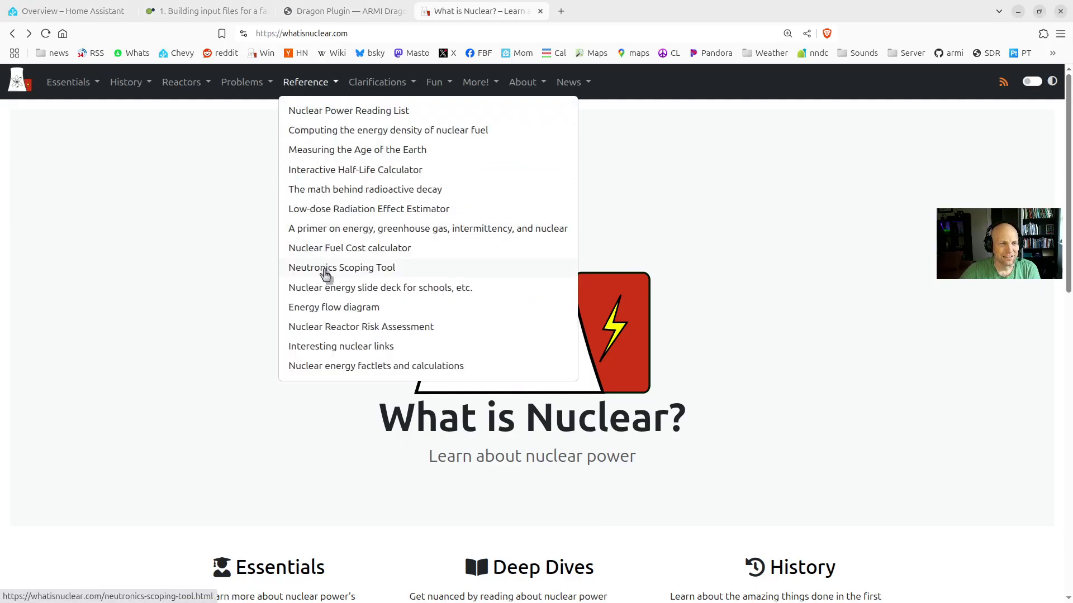
click(421, 275)
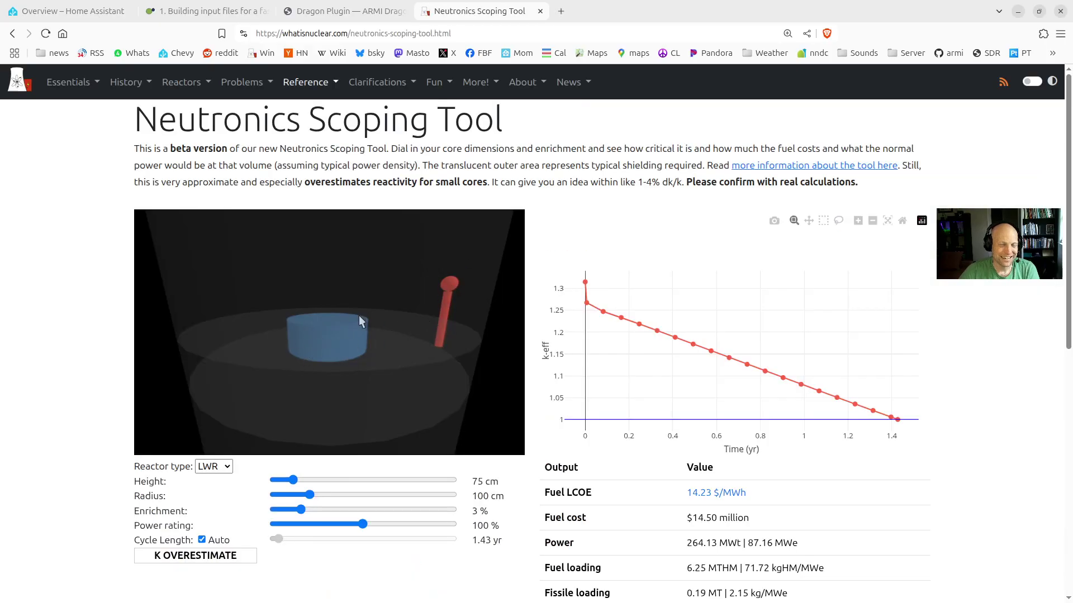
Zoom out and orbit the 3-D reactor, reading k-eff from about 1.32 down to 1.0 at 1.43 years
scroll(359, 315, down, 5)
drag(327, 376, 300, 378)
mouse_move(583, 281)
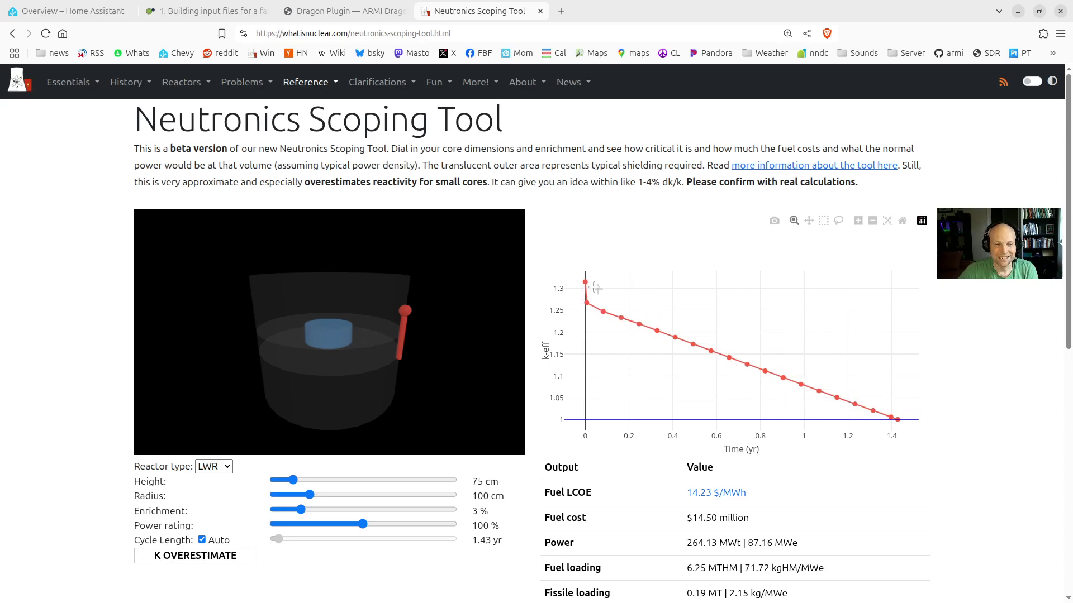
mouse_move(897, 420)
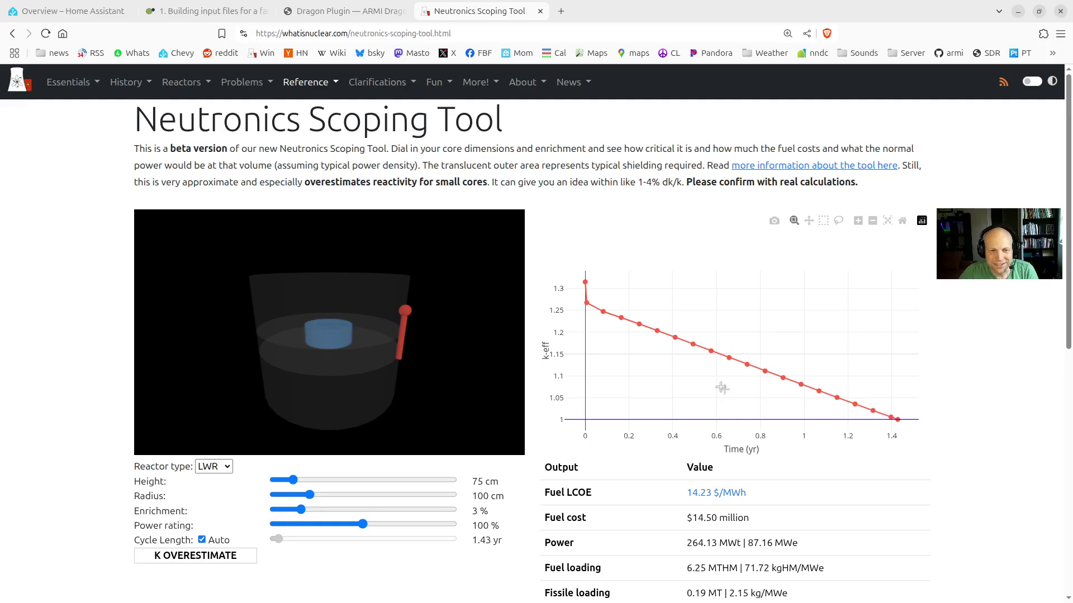
drag(375, 367, 371, 366)
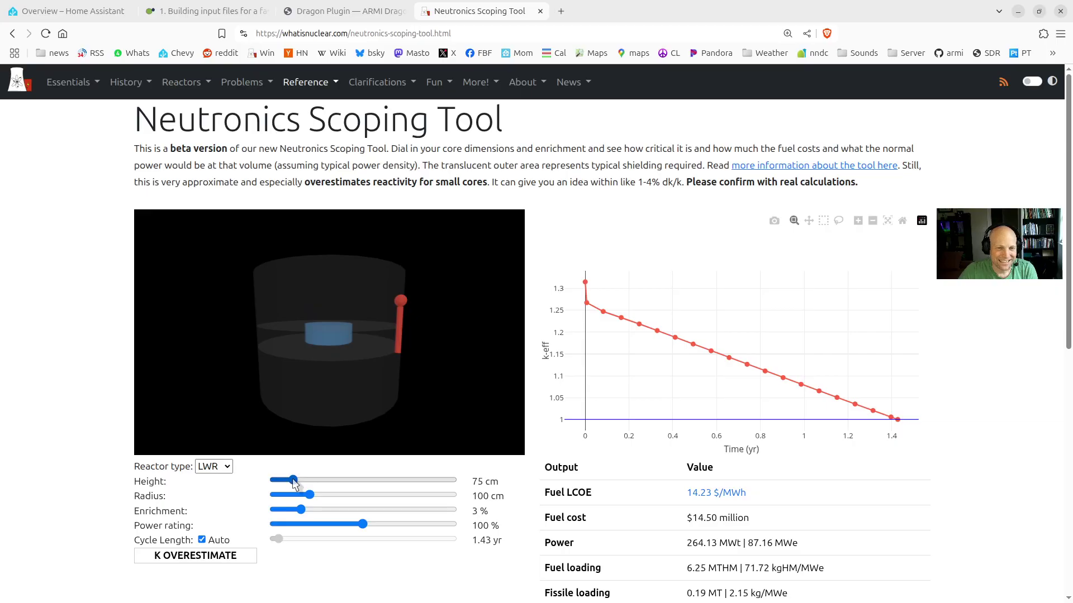
Try several core heights and radii, then set fuel enrichment to 6.5 %
drag(295, 484, 366, 486)
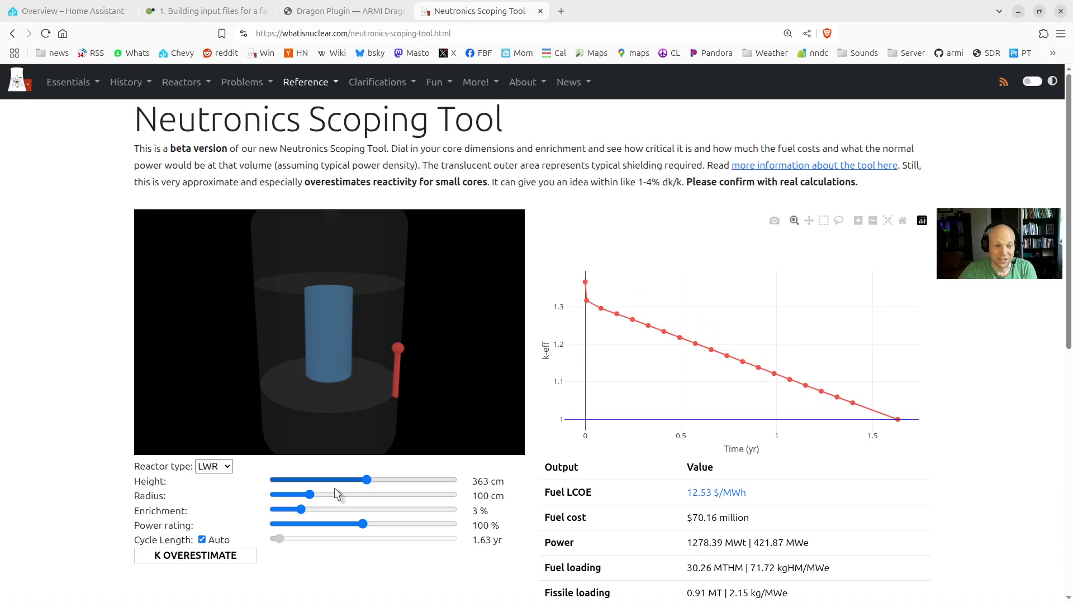
click(306, 496)
mouse_move(311, 499)
mouse_down()
mouse_move(362, 500)
mouse_move(295, 497)
mouse_up()
mouse_move(364, 482)
mouse_down()
mouse_move(286, 483)
mouse_move(289, 497)
mouse_move(315, 496)
mouse_move(344, 481)
mouse_up()
click(293, 497)
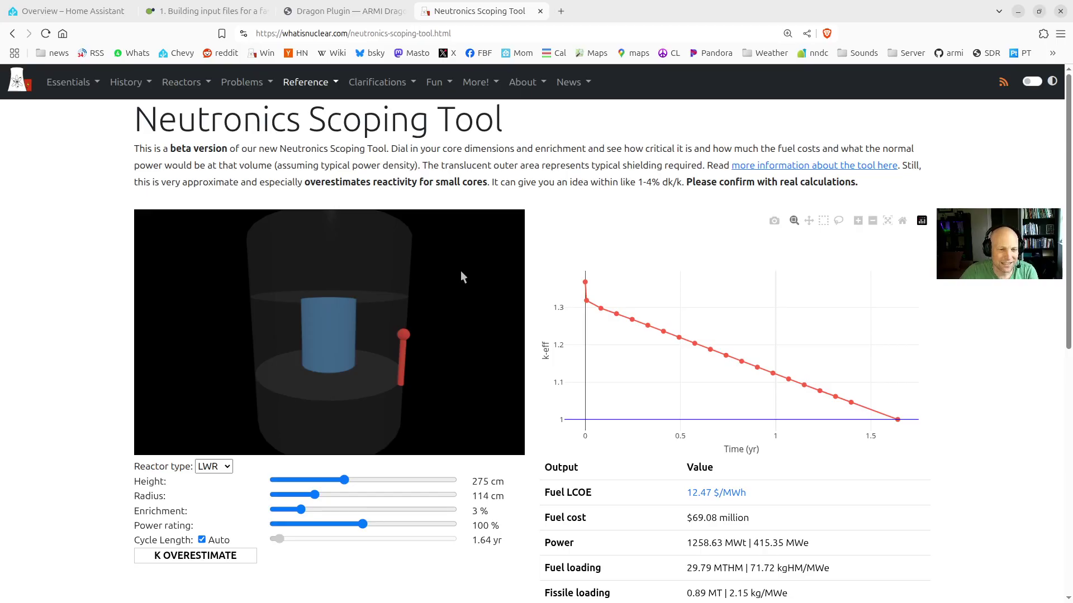
drag(300, 510, 276, 529)
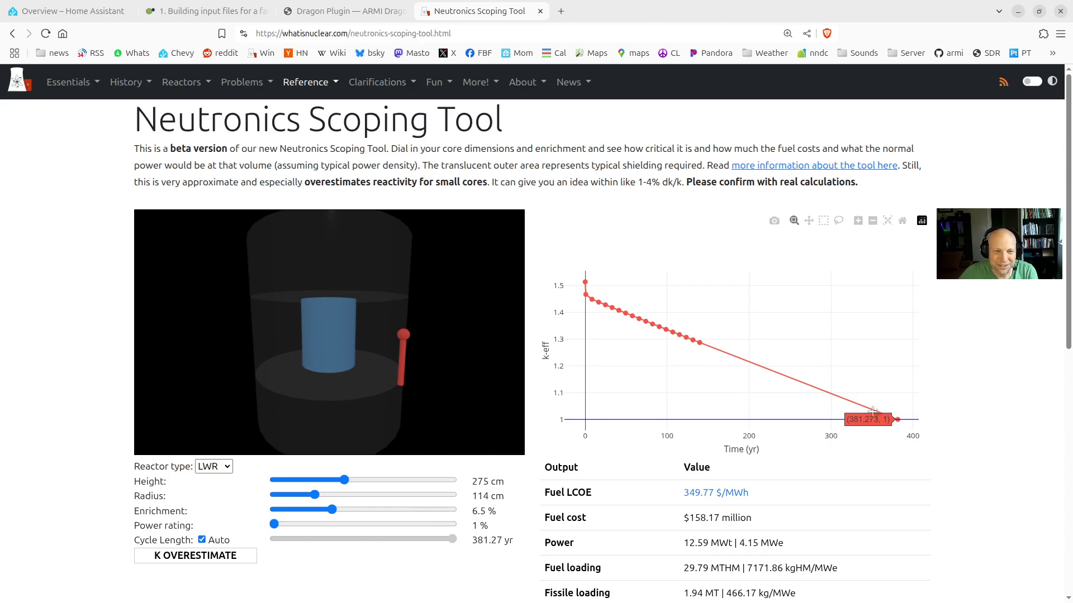
Raise the power rating and widen the core radius to 192 cm
drag(280, 527, 368, 528)
scroll(718, 534, down, 2)
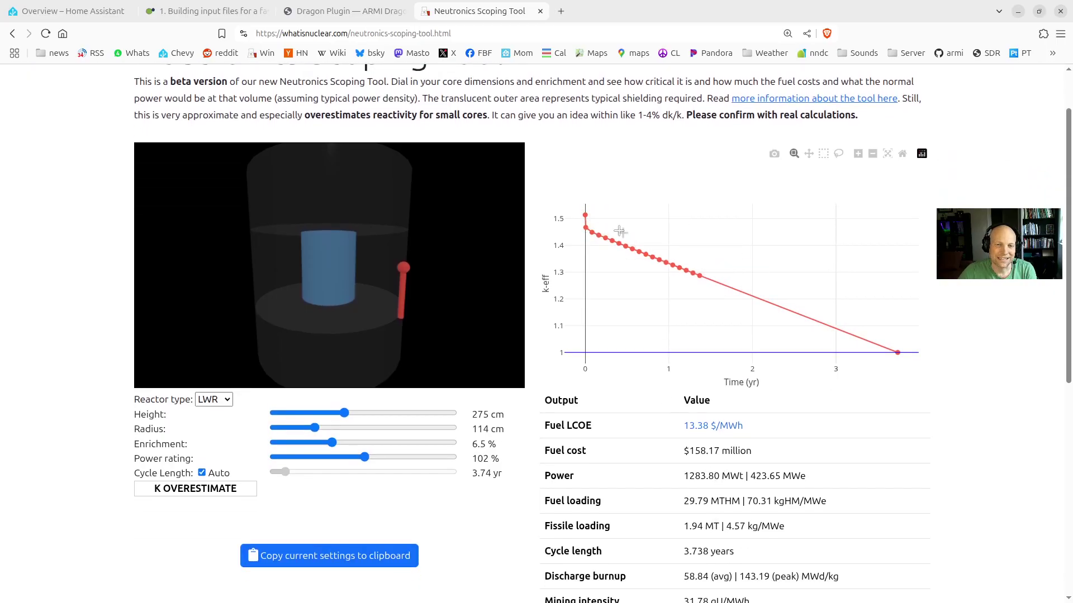
mouse_move(592, 222)
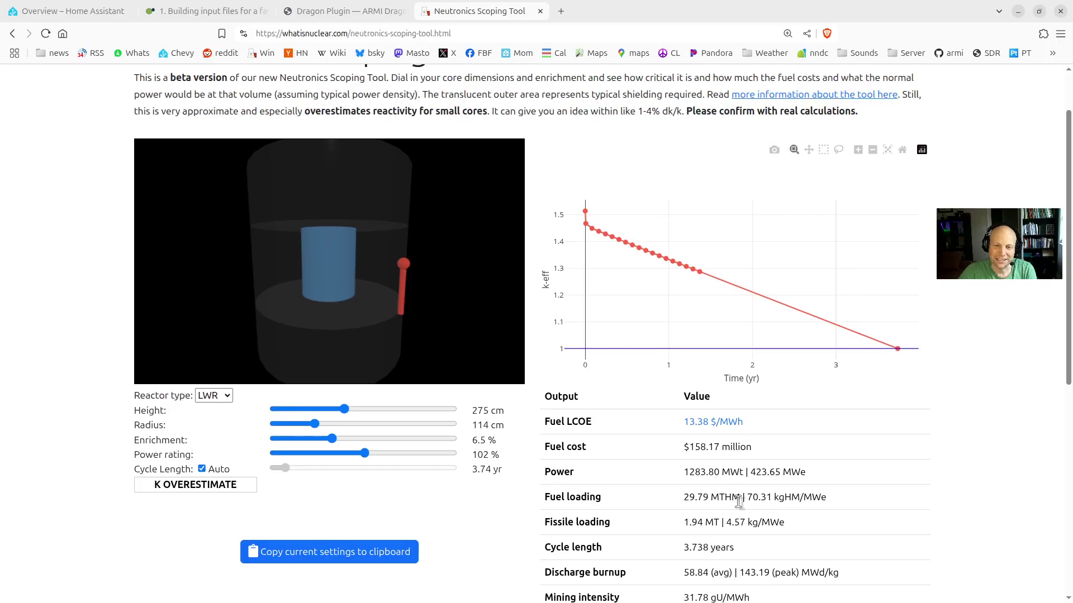
scroll(726, 482, down, 4)
scroll(710, 474, up, 2)
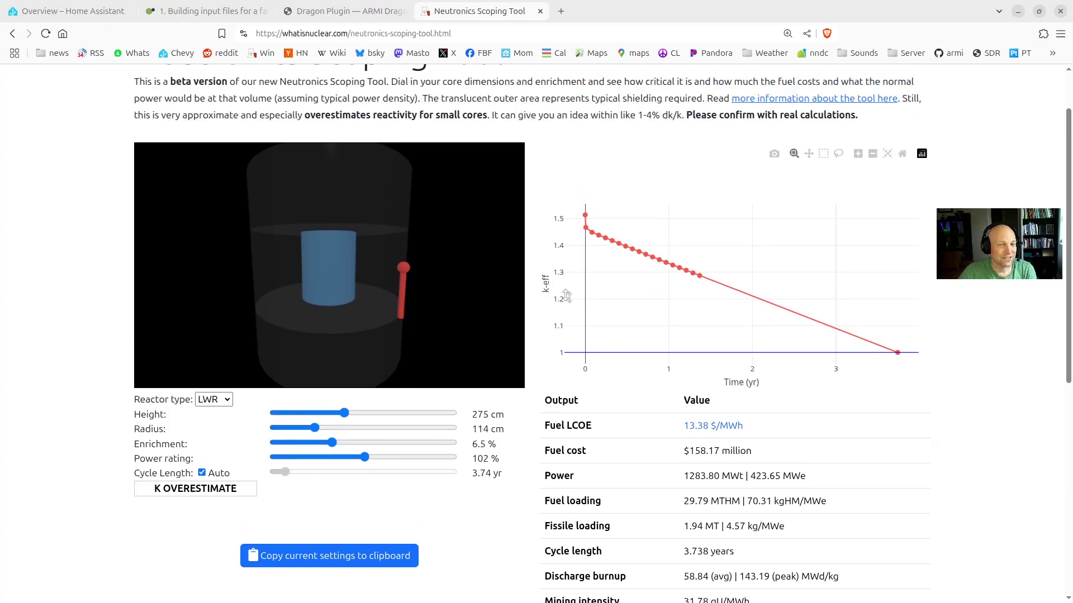
scroll(584, 287, up, 2)
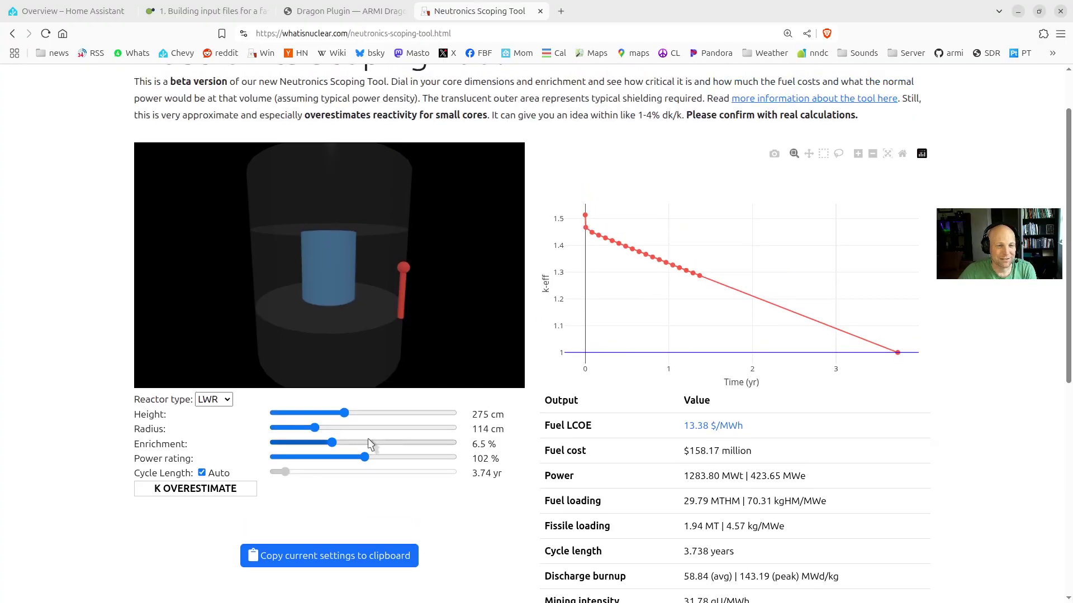
drag(317, 432, 343, 430)
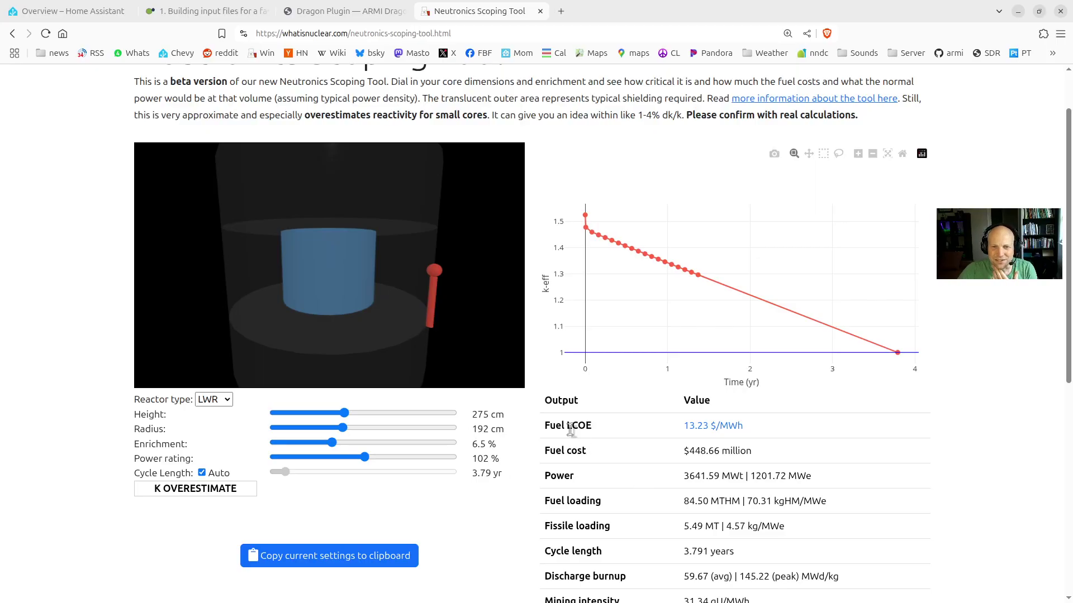
Lower enrichment to 4.5 % and highlight the resulting 12.57 $/MWh fuel LCOE
drag(556, 429, 587, 428)
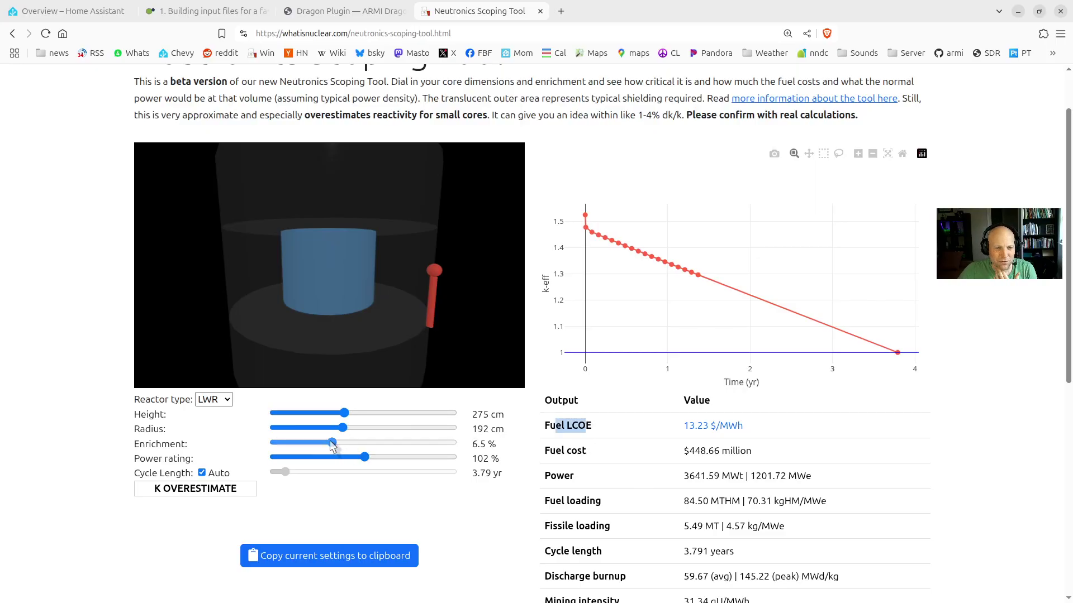
drag(332, 442, 314, 444)
drag(549, 427, 778, 431)
click(682, 430)
click(729, 430)
drag(683, 431, 750, 432)
click(749, 432)
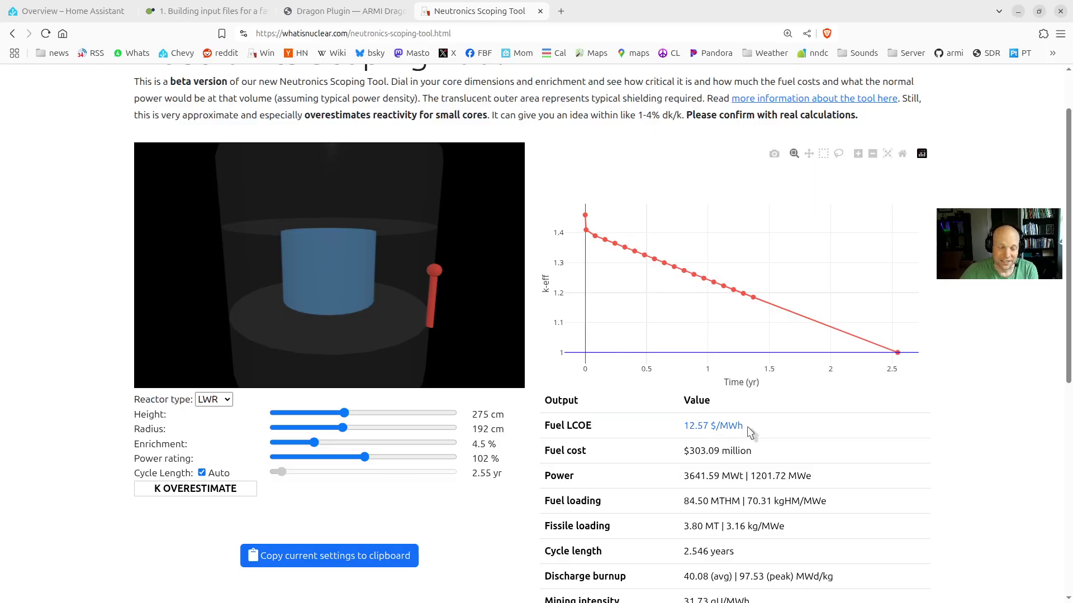
drag(680, 430, 785, 427)
click(786, 426)
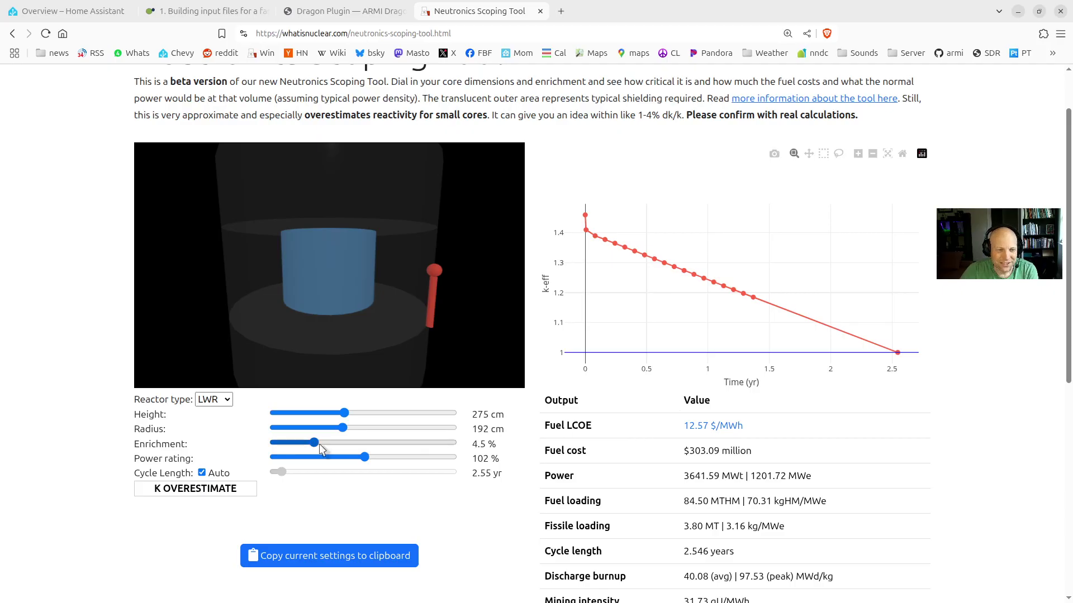
Drop power to 1 %, note the 236.29 $/MWh LCOE, then return power to 100 %
drag(364, 457, 274, 463)
drag(678, 427, 788, 431)
click(682, 430)
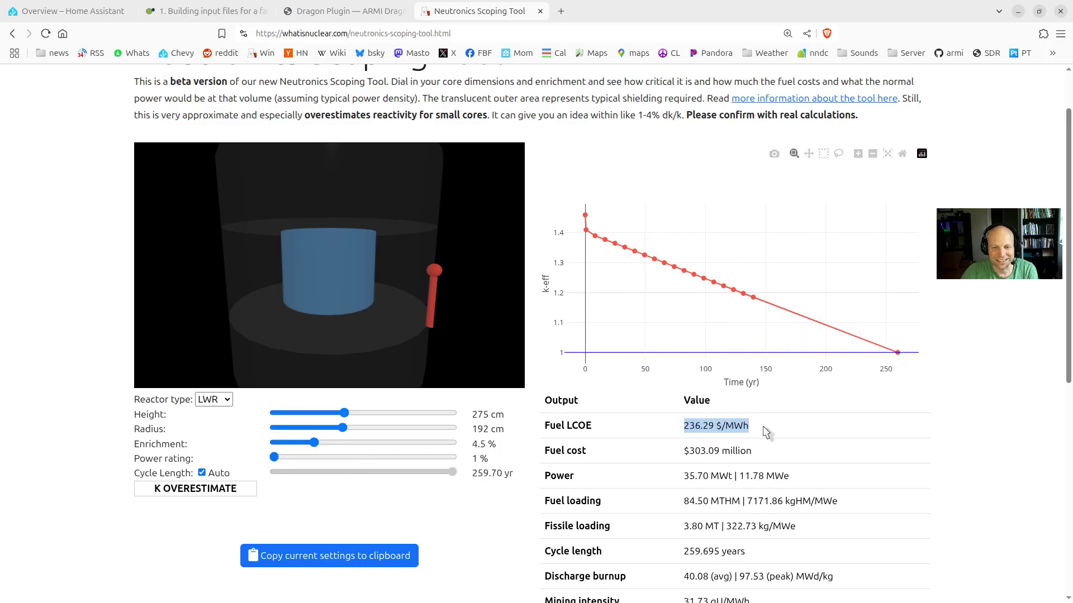
click(765, 432)
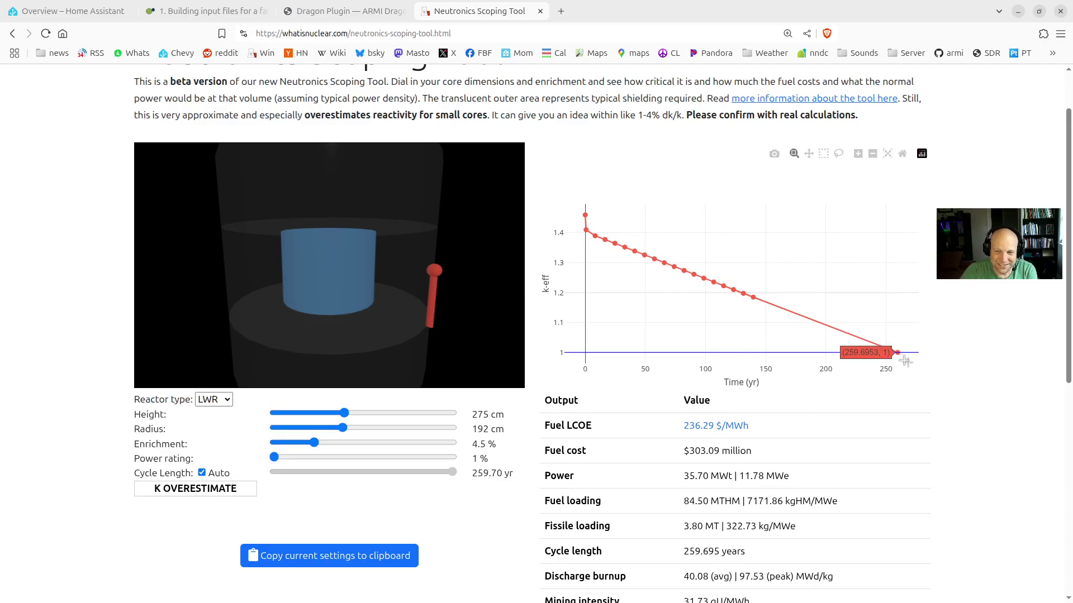
drag(686, 426, 771, 431)
click(772, 432)
drag(274, 458, 367, 469)
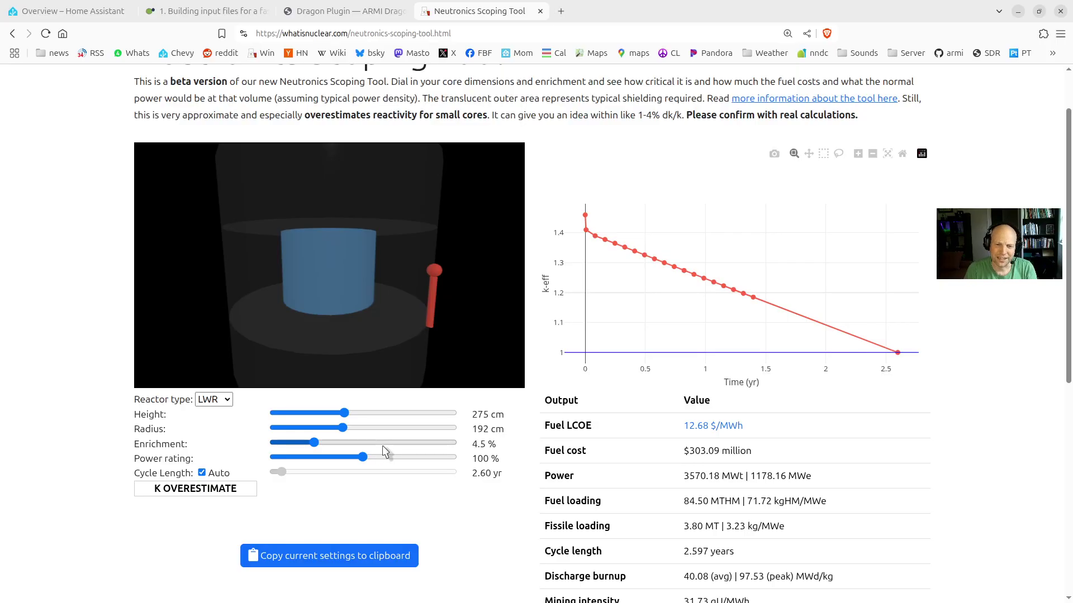
Raise core height to 280 cm and highlight the $308.60 million fuel cost
drag(344, 413, 345, 413)
drag(685, 455, 752, 454)
click(689, 455)
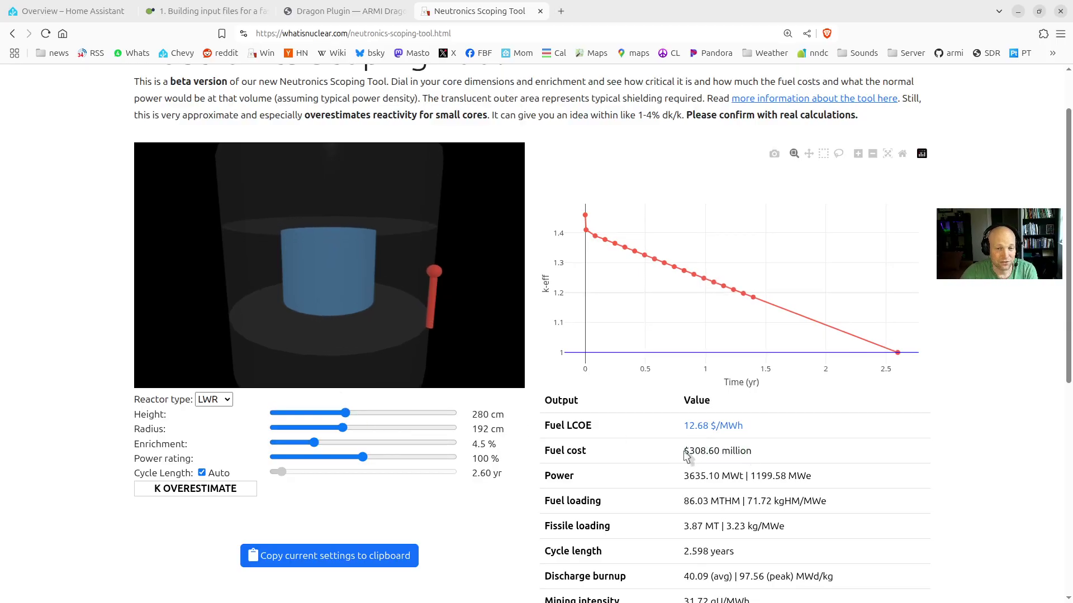
drag(685, 454, 782, 453)
click(782, 454)
mouse_move(335, 246)
mouse_down()
mouse_move(326, 291)
mouse_move(336, 280)
mouse_move(343, 297)
mouse_up()
drag(679, 454, 777, 459)
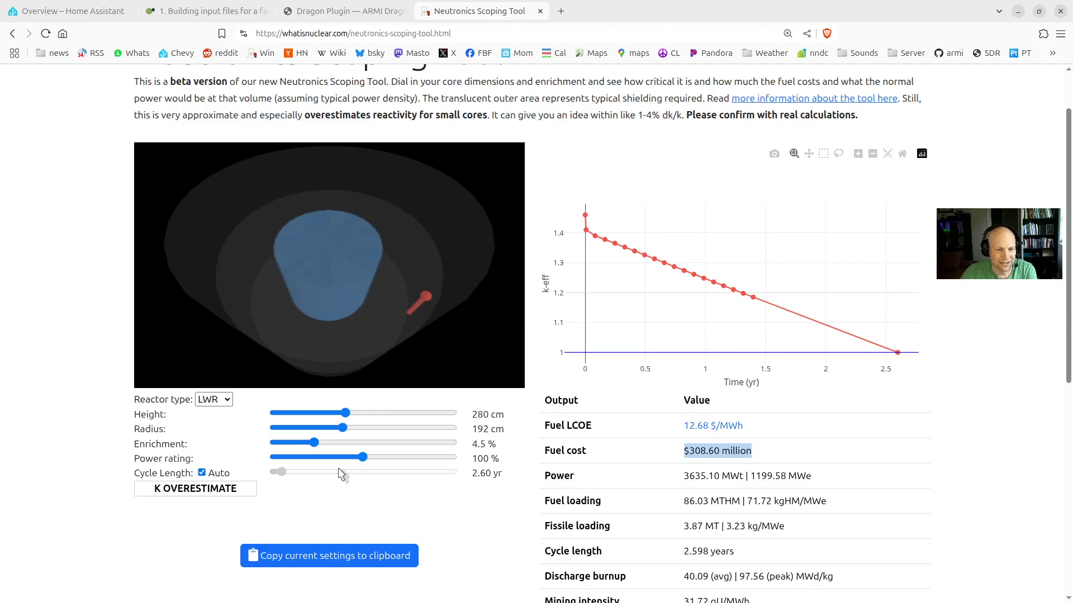
click(687, 476)
Highlight the Power output values, including 3635.10 MWt thermal power
drag(685, 476, 750, 476)
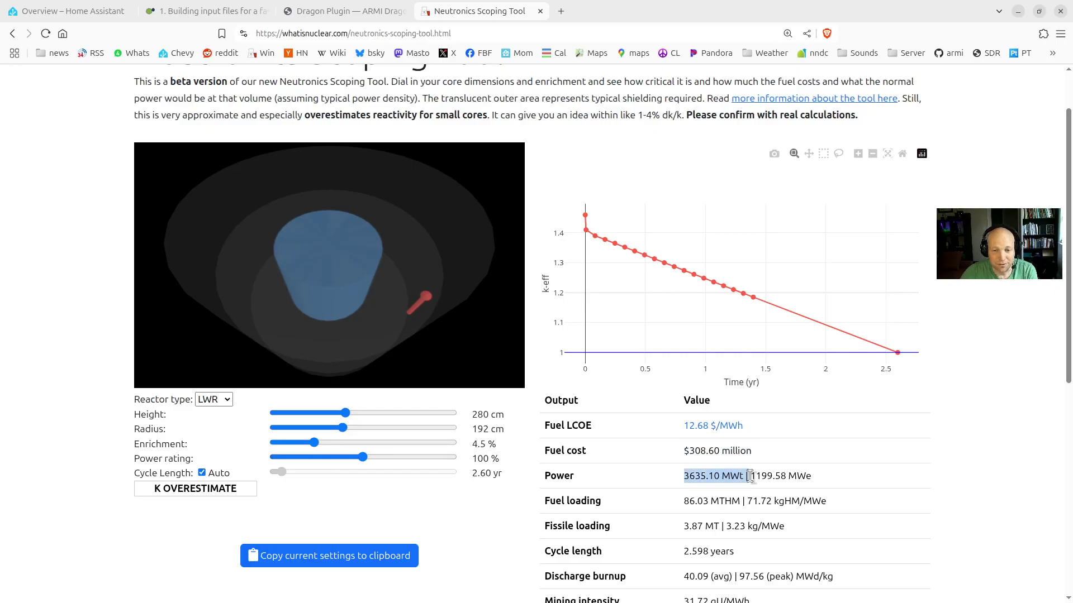
click(737, 476)
double_click(805, 476)
click(727, 475)
drag(682, 480, 838, 486)
click(839, 487)
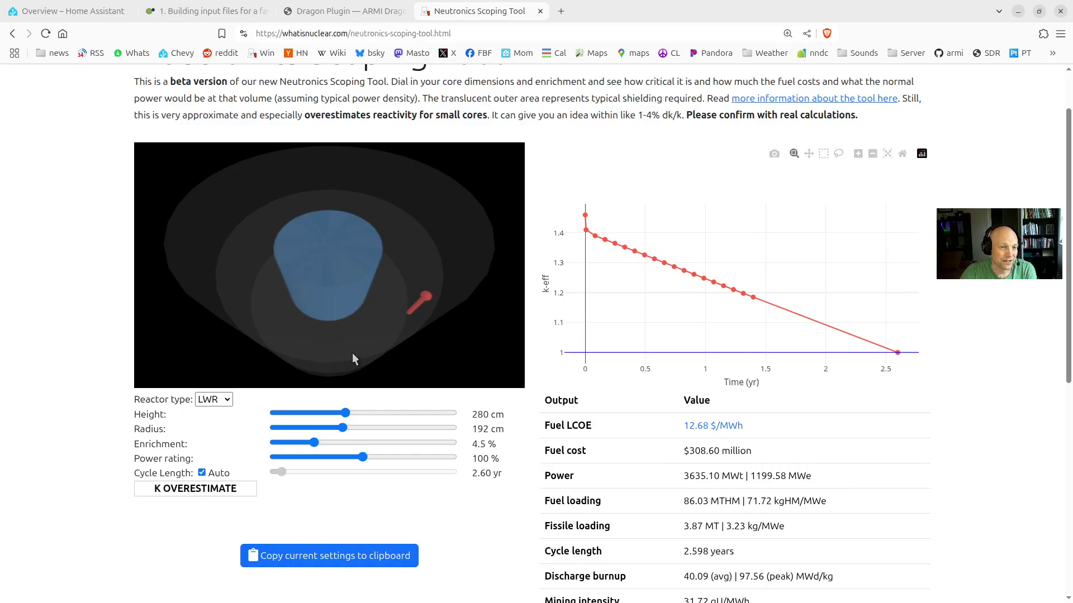
drag(353, 355, 357, 327)
drag(315, 272, 322, 266)
drag(677, 479, 866, 480)
click(819, 485)
Nudge the power rating, then highlight 86.03 MTHM, 71.72 kgHM/MWe and 3.87 MT fissile loading
mouse_move(363, 457)
mouse_down()
mouse_move(324, 458)
mouse_move(376, 459)
mouse_move(363, 461)
mouse_up()
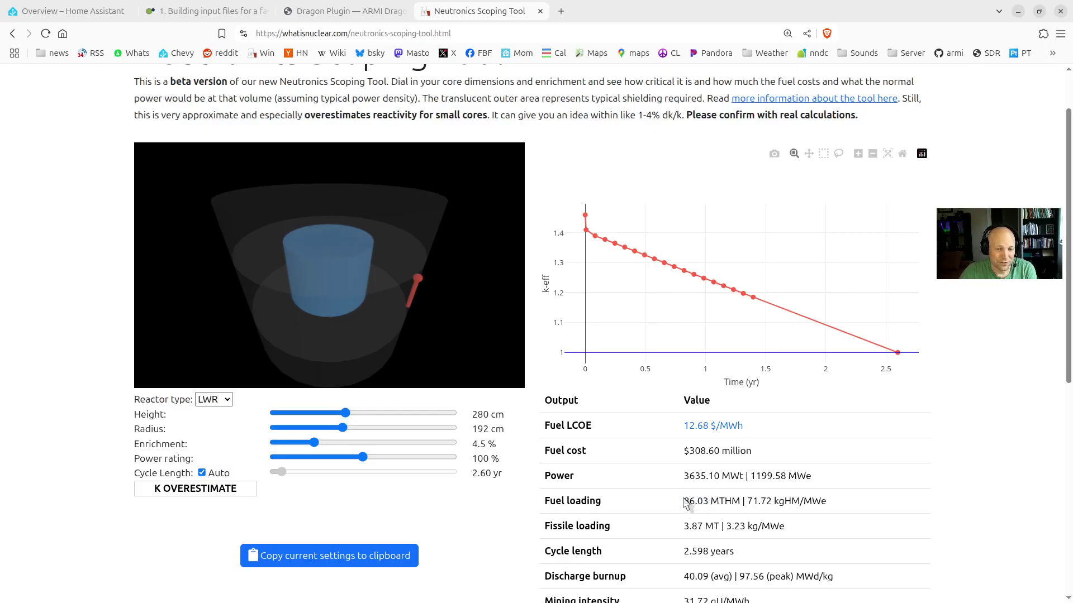
drag(471, 316, 372, 257)
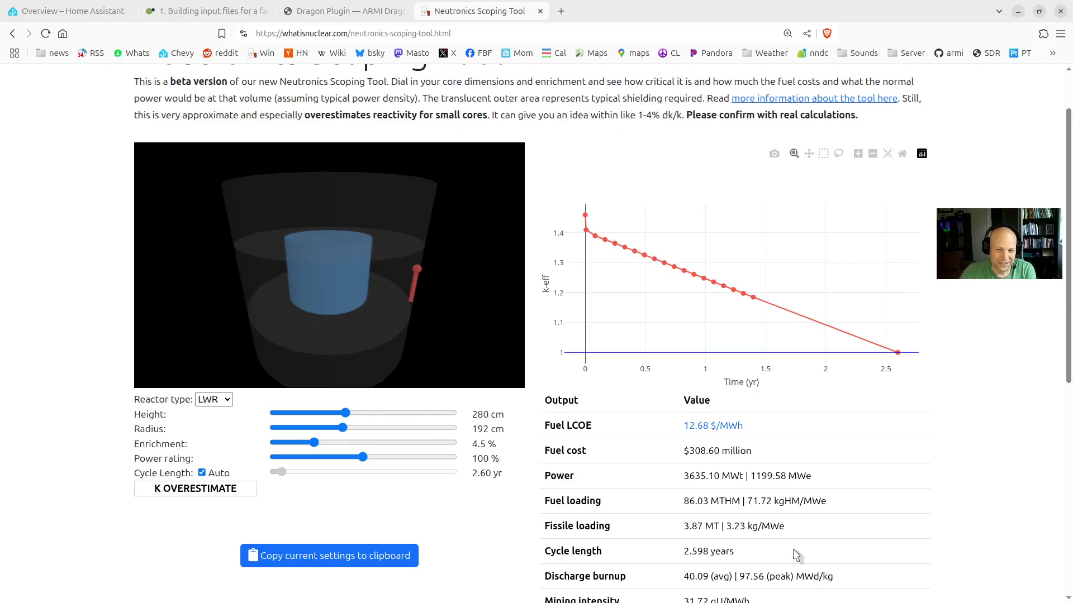
drag(684, 501, 834, 506)
click(759, 504)
click(835, 506)
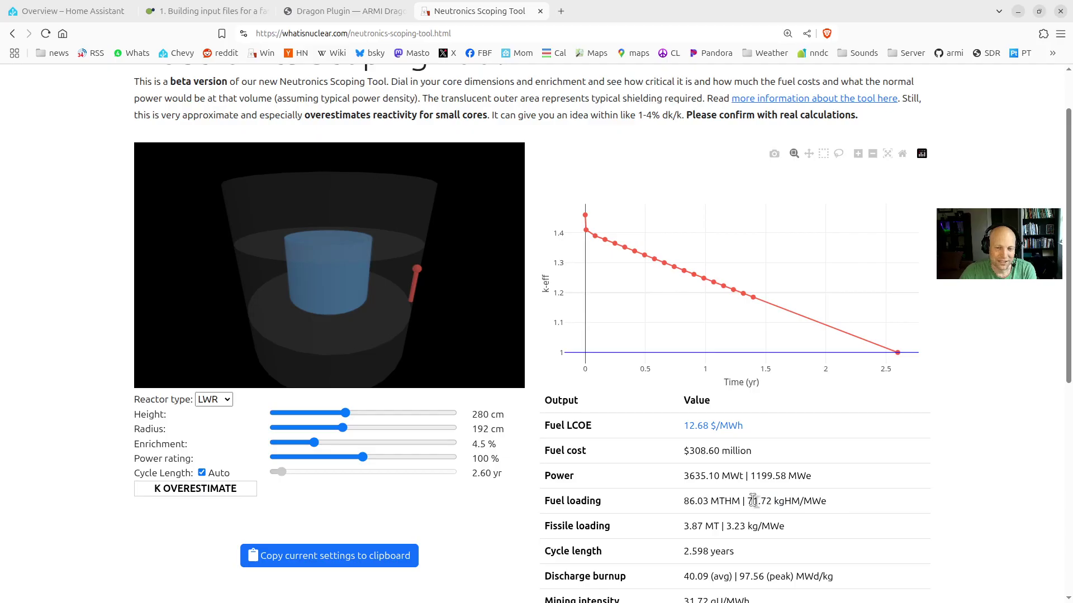
drag(747, 502, 828, 506)
click(794, 500)
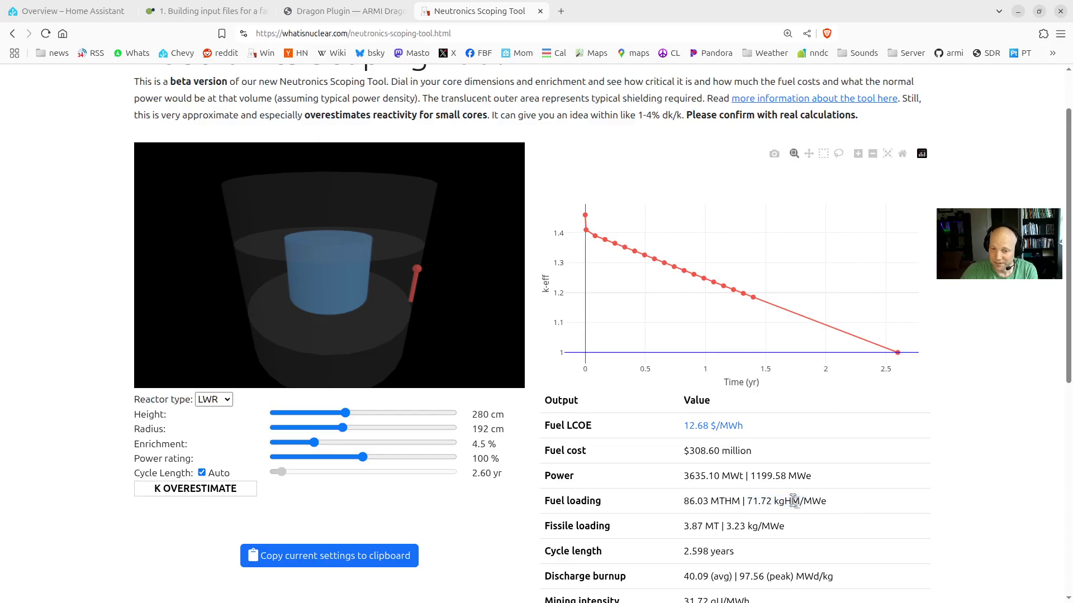
drag(747, 501, 864, 505)
click(676, 528)
drag(683, 526, 715, 526)
click(724, 545)
Highlight the 2.598-year cycle length in the outputs
scroll(715, 525, down, 2)
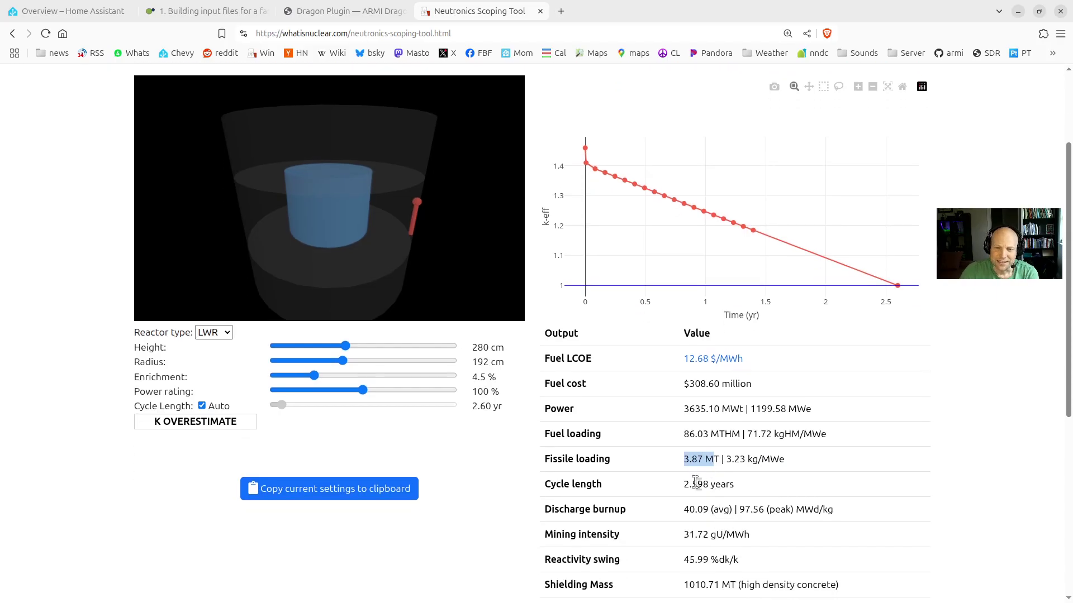
drag(683, 484, 752, 486)
click(752, 486)
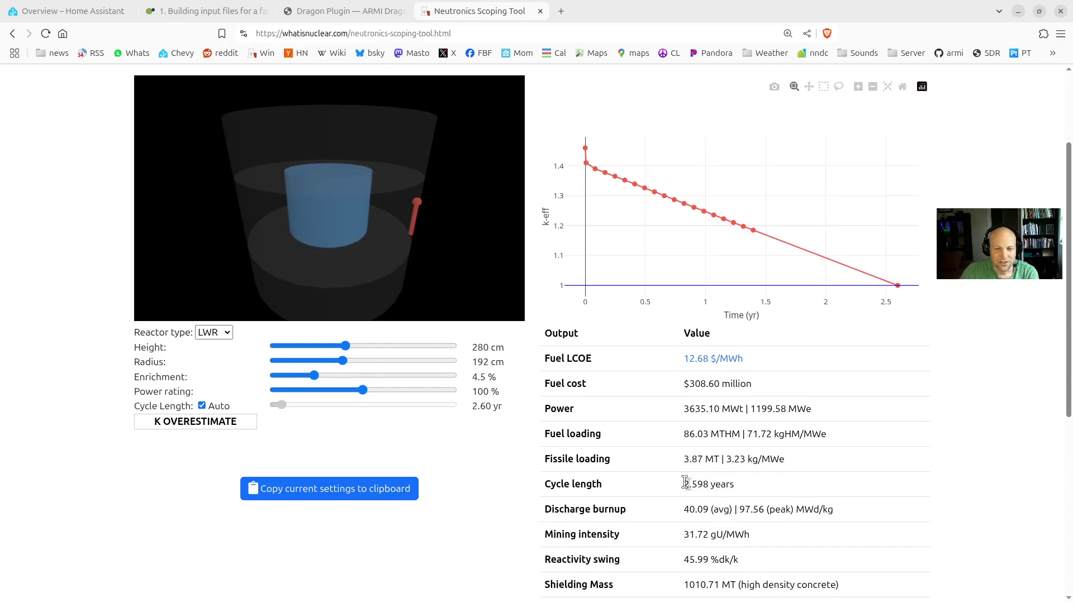
drag(685, 484, 751, 487)
click(752, 487)
mouse_move(761, 237)
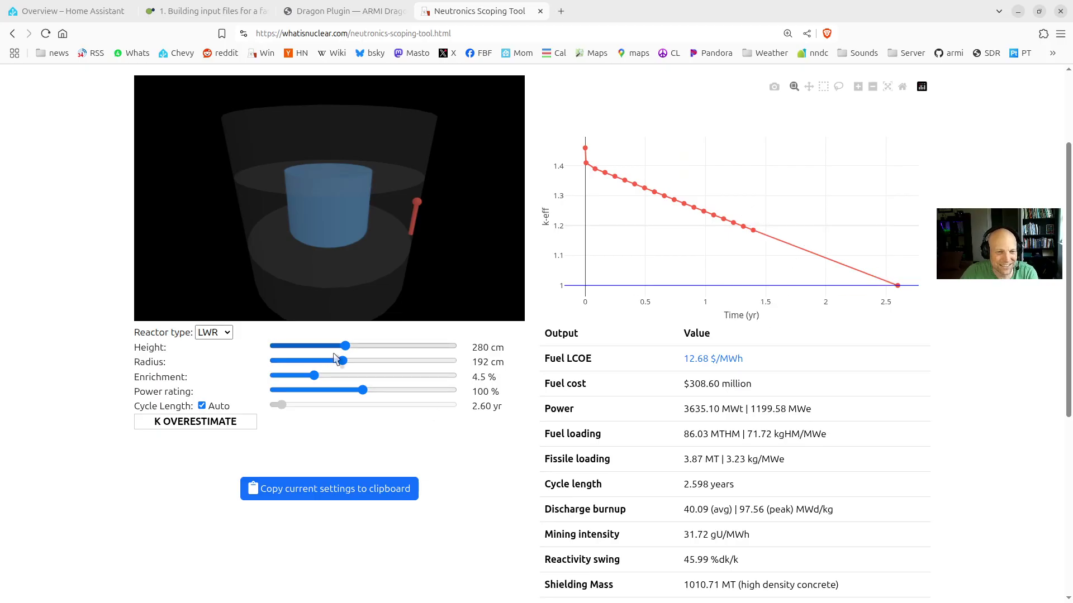
Shrink the core radius to 179 cm and review the updated outputs
drag(335, 358, 318, 381)
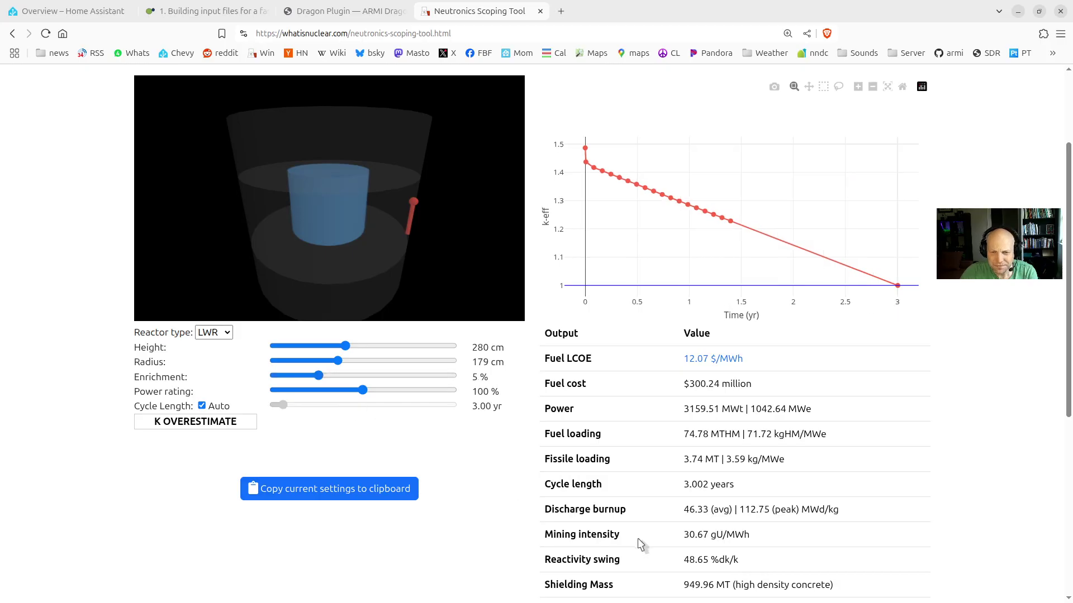
scroll(681, 519, down, 1)
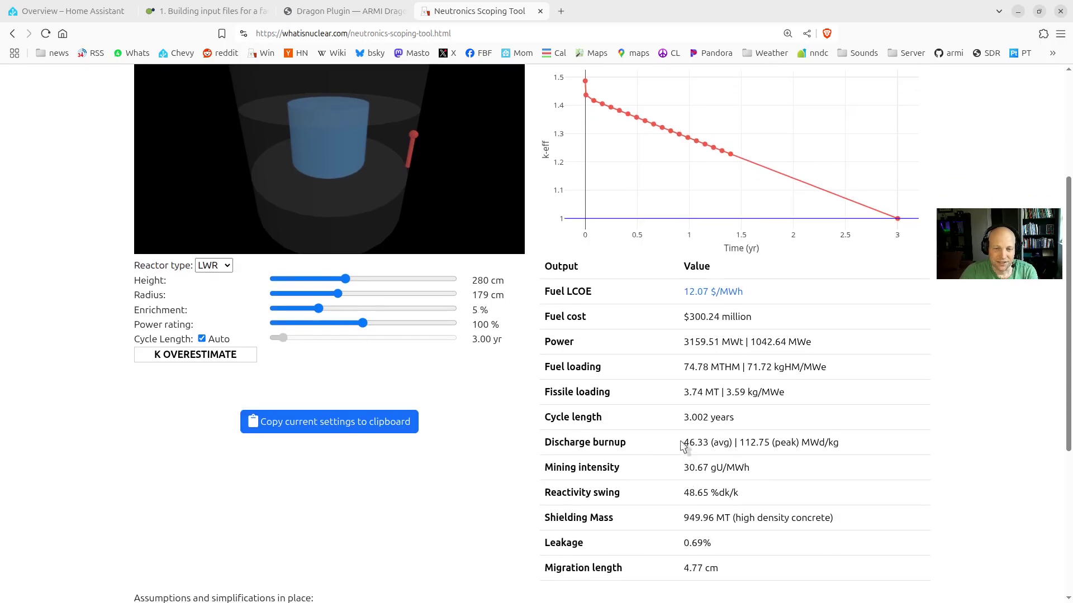
drag(684, 441, 729, 444)
scroll(729, 467, up, 1)
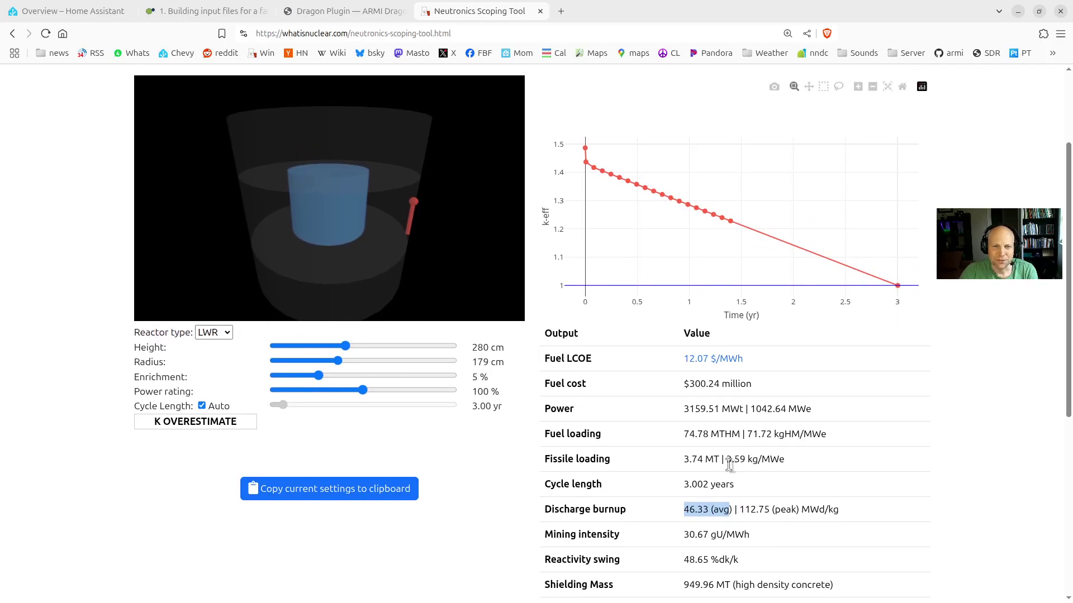
scroll(728, 466, down, 1)
scroll(730, 470, up, 1)
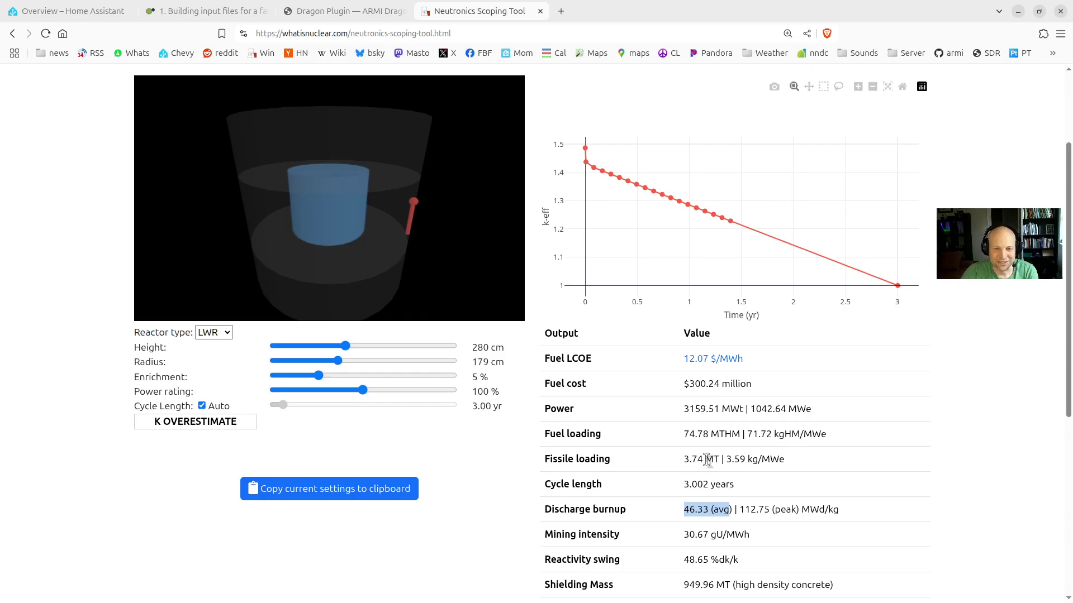
drag(749, 408, 676, 439)
click(674, 438)
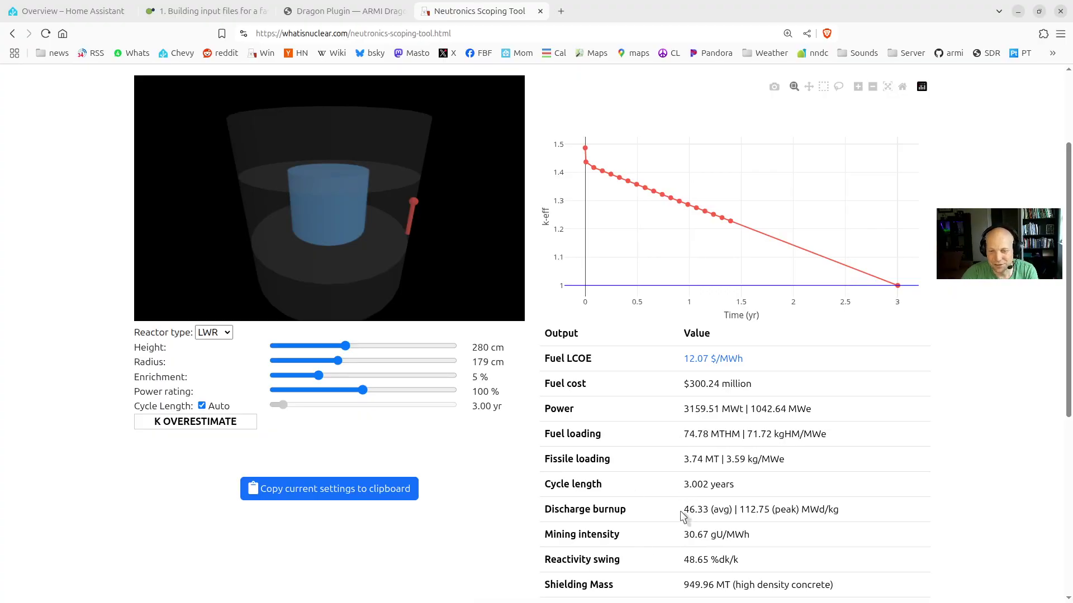
drag(683, 509, 844, 516)
click(730, 510)
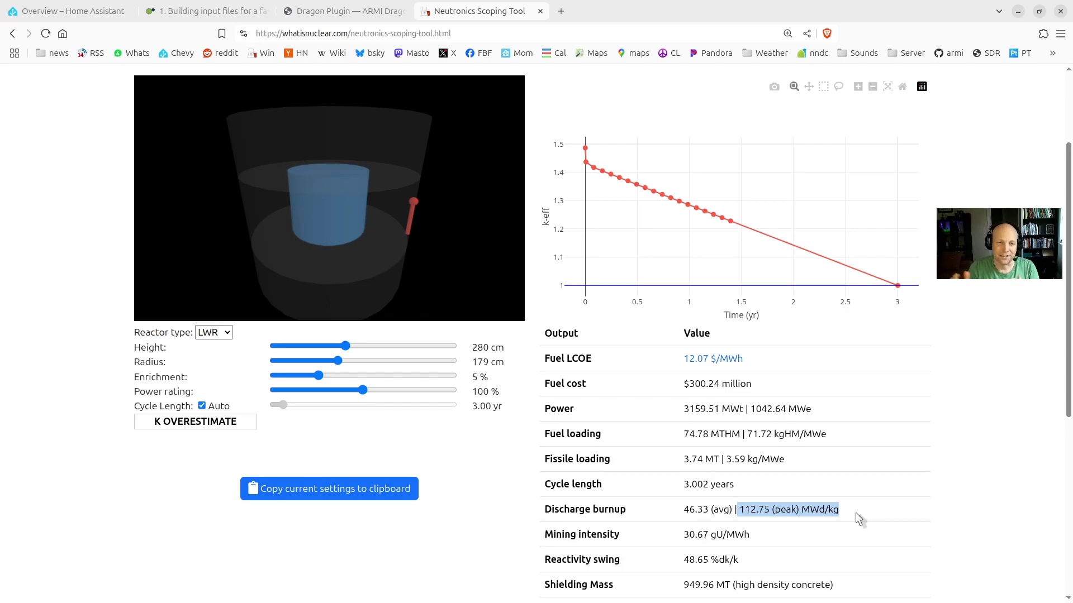
click(723, 503)
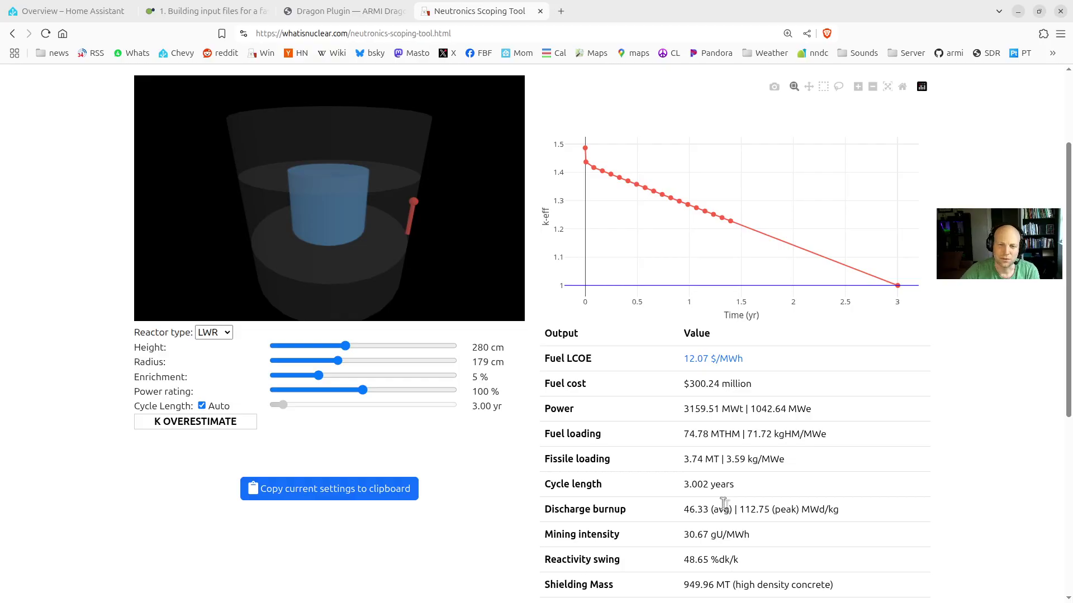
drag(683, 509, 830, 510)
click(751, 509)
click(840, 511)
drag(739, 509, 808, 511)
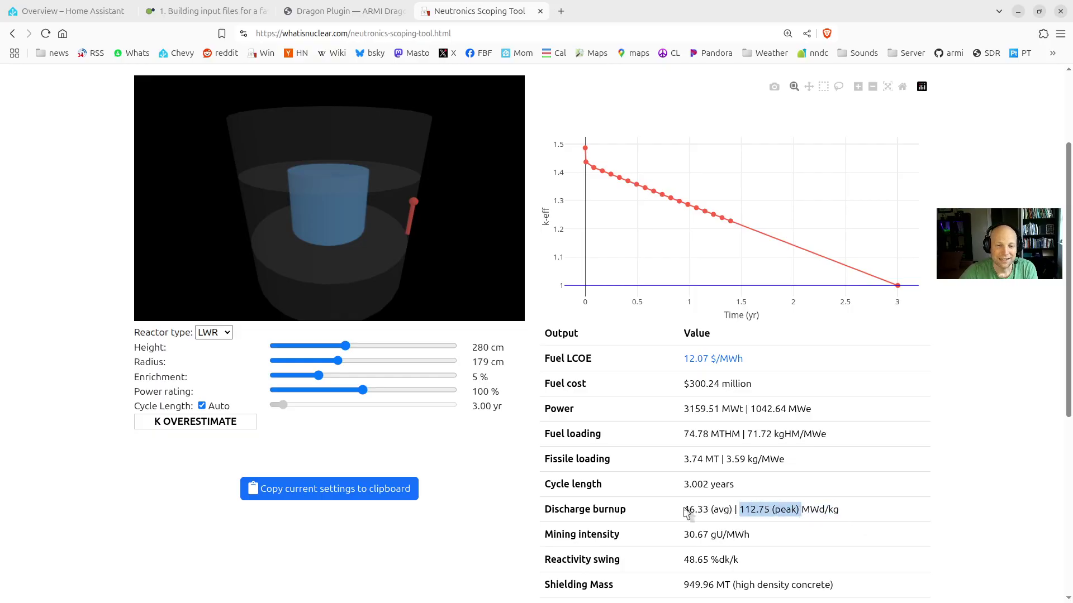
drag(683, 509, 727, 510)
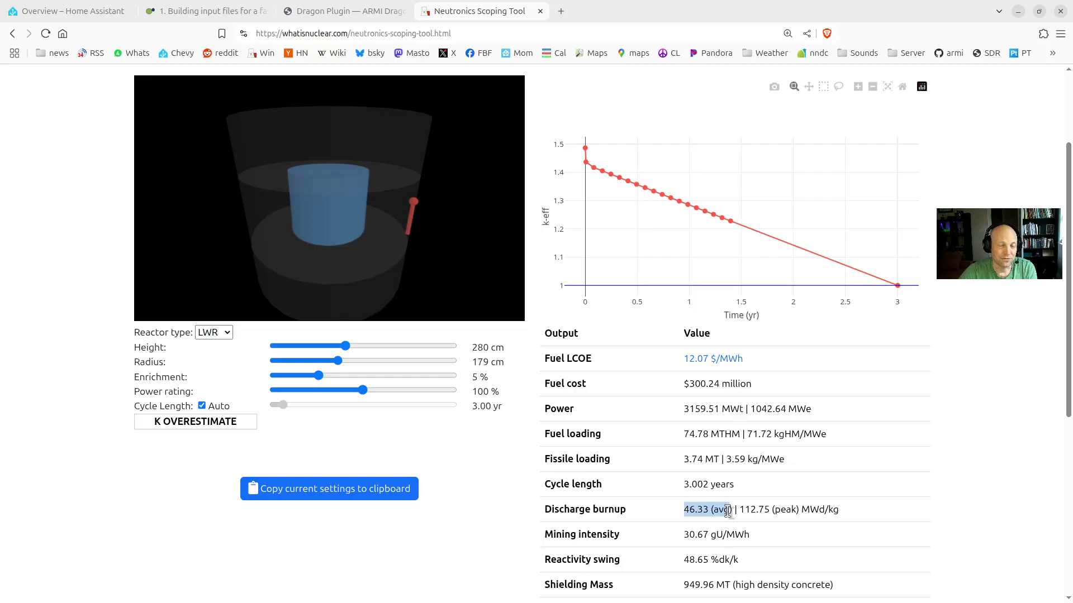
scroll(786, 509, down, 2)
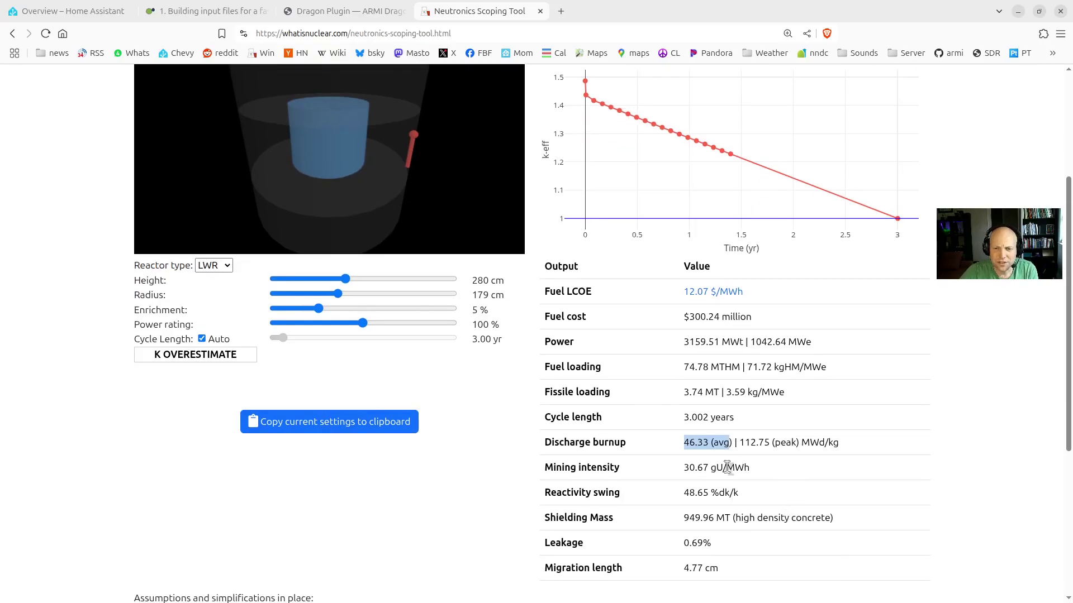
drag(686, 469, 781, 476)
click(770, 476)
scroll(792, 490, up, 2)
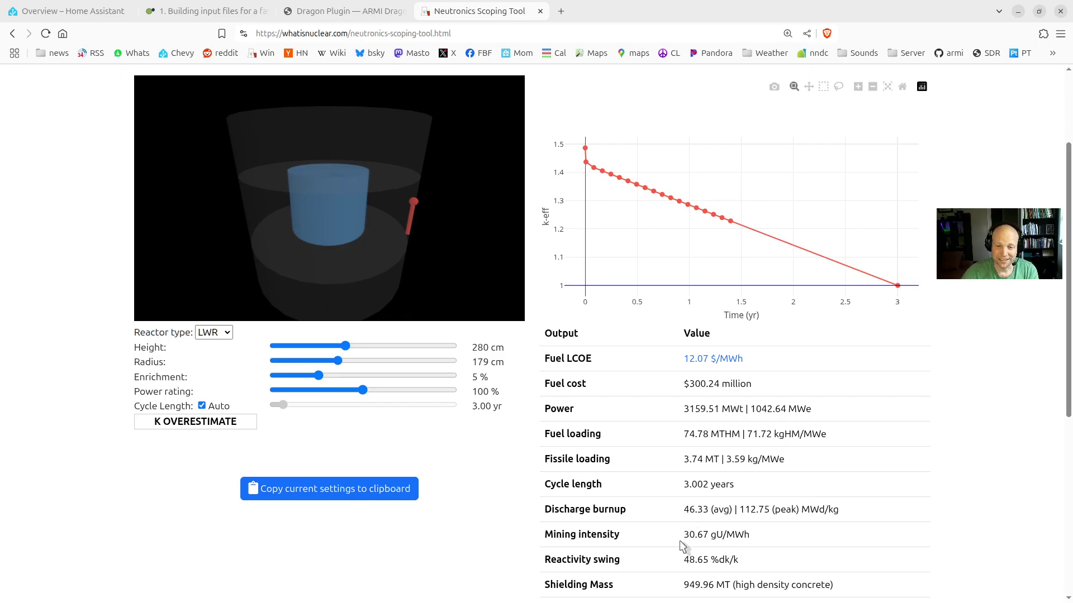
drag(682, 535, 755, 538)
scroll(756, 538, down, 2)
drag(715, 469, 756, 470)
click(763, 472)
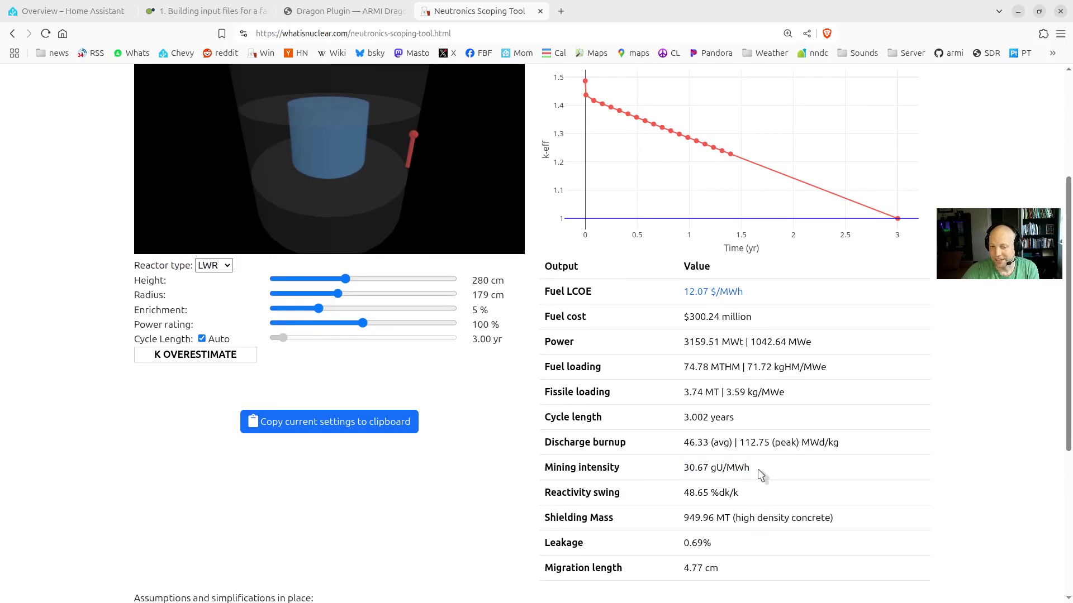
drag(781, 496, 685, 495)
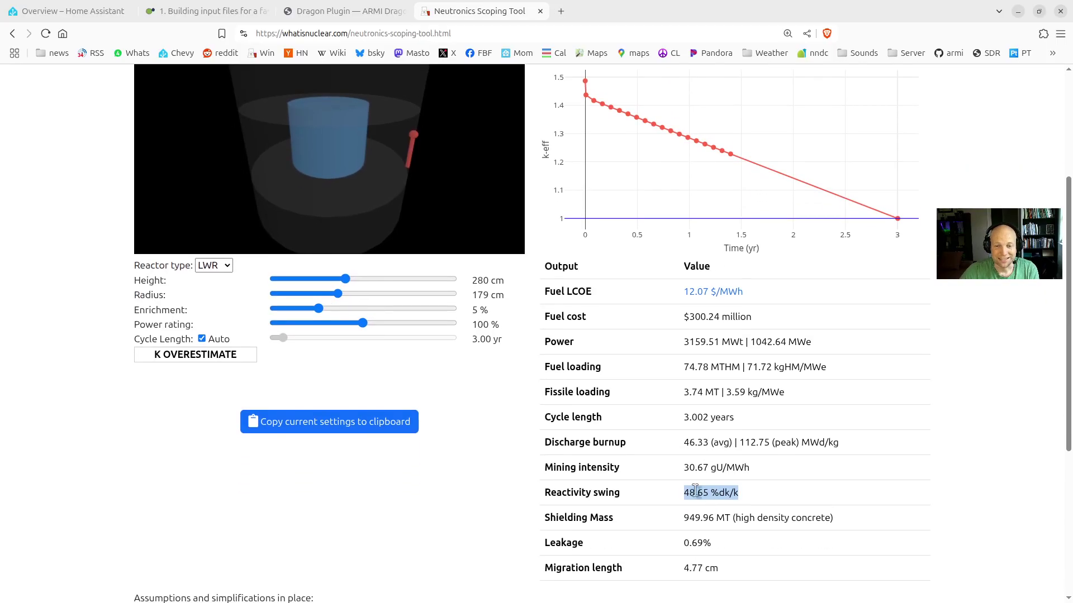
mouse_move(585, 81)
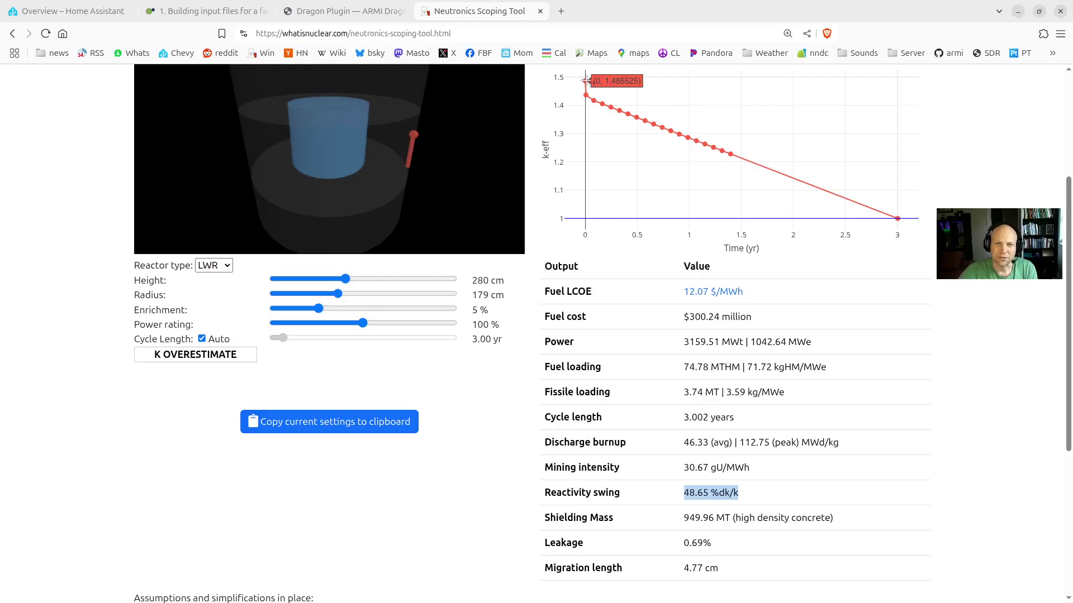
click(683, 493)
drag(683, 493, 769, 501)
click(714, 490)
drag(683, 492, 765, 494)
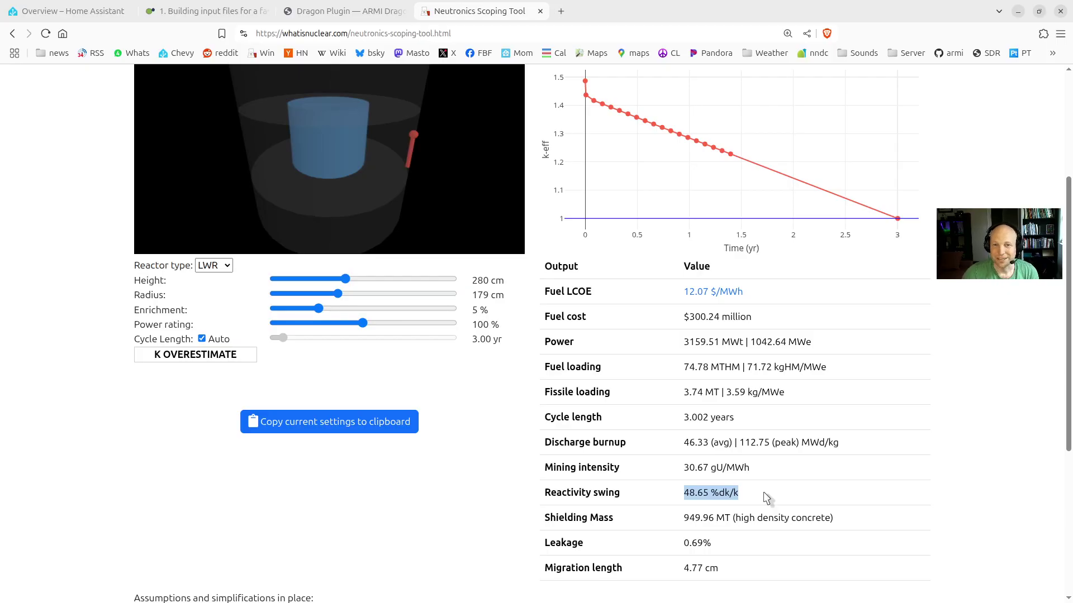
click(765, 497)
drag(681, 500, 754, 499)
click(754, 498)
drag(682, 493, 764, 499)
click(765, 499)
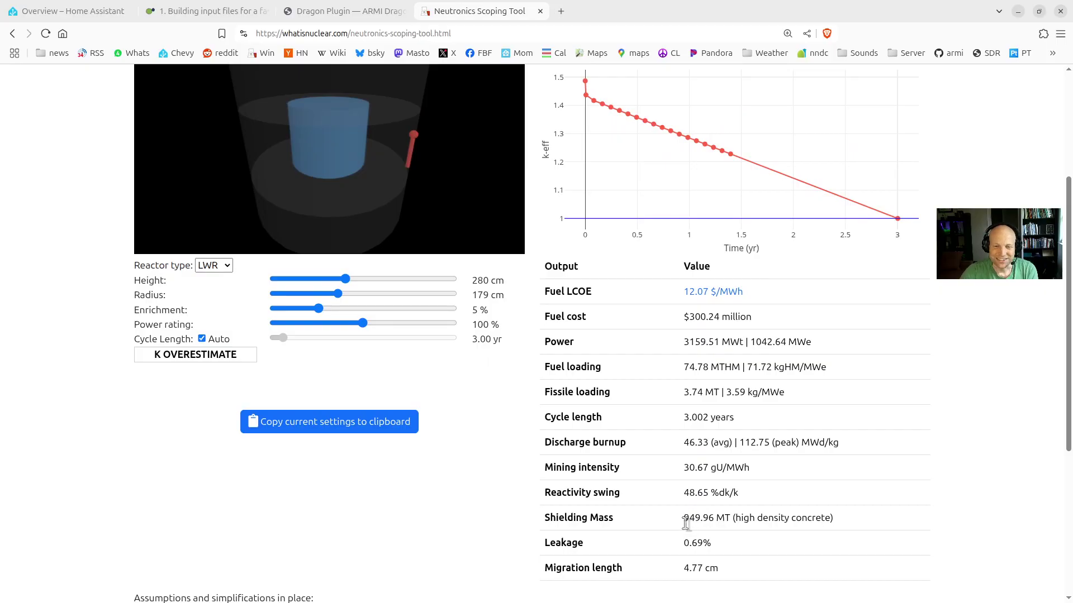
drag(682, 518, 791, 518)
drag(366, 165, 332, 146)
scroll(288, 258, up, 2)
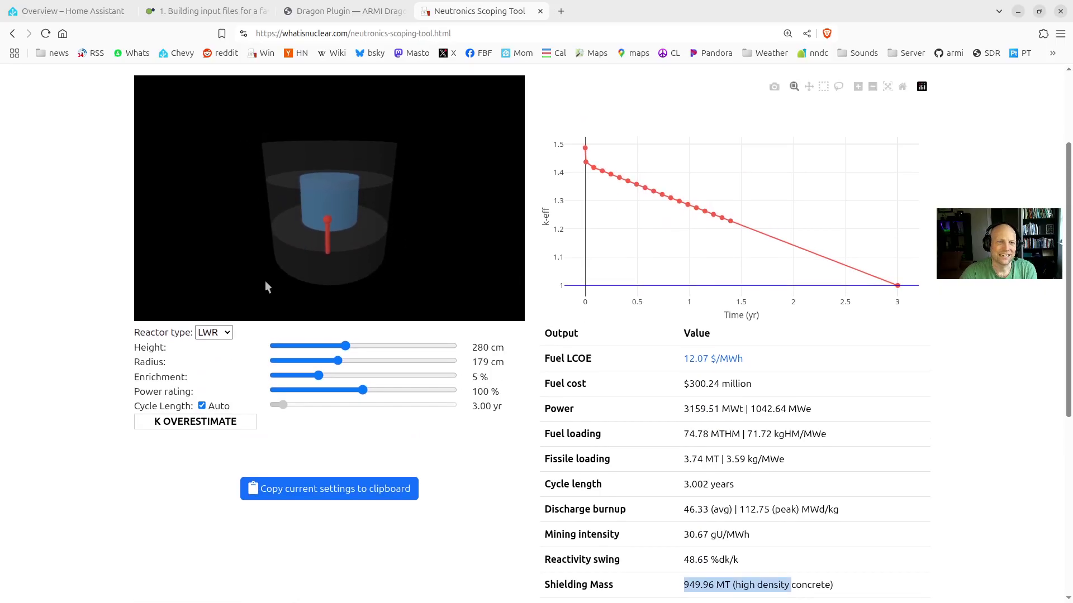
mouse_move(330, 228)
mouse_down()
mouse_move(339, 198)
mouse_move(376, 200)
mouse_move(341, 212)
mouse_up()
scroll(726, 511, down, 2)
drag(682, 517, 734, 518)
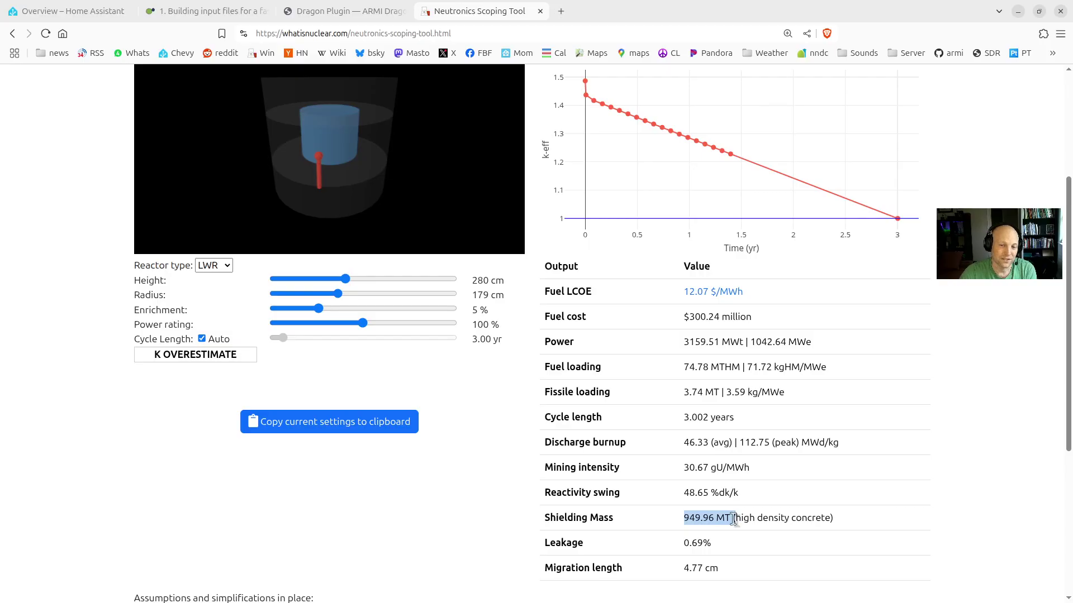
click(734, 518)
drag(683, 543, 737, 539)
click(685, 543)
click(708, 539)
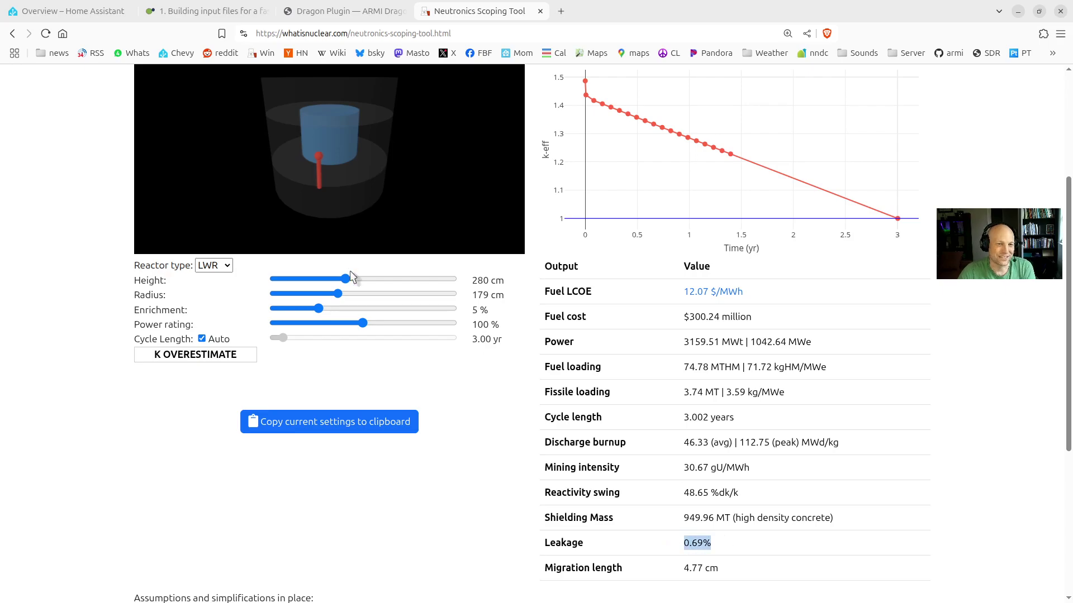
Reduce the core to 135 cm height and 92 cm radius
drag(352, 278, 313, 279)
drag(339, 295, 318, 288)
drag(341, 186, 357, 163)
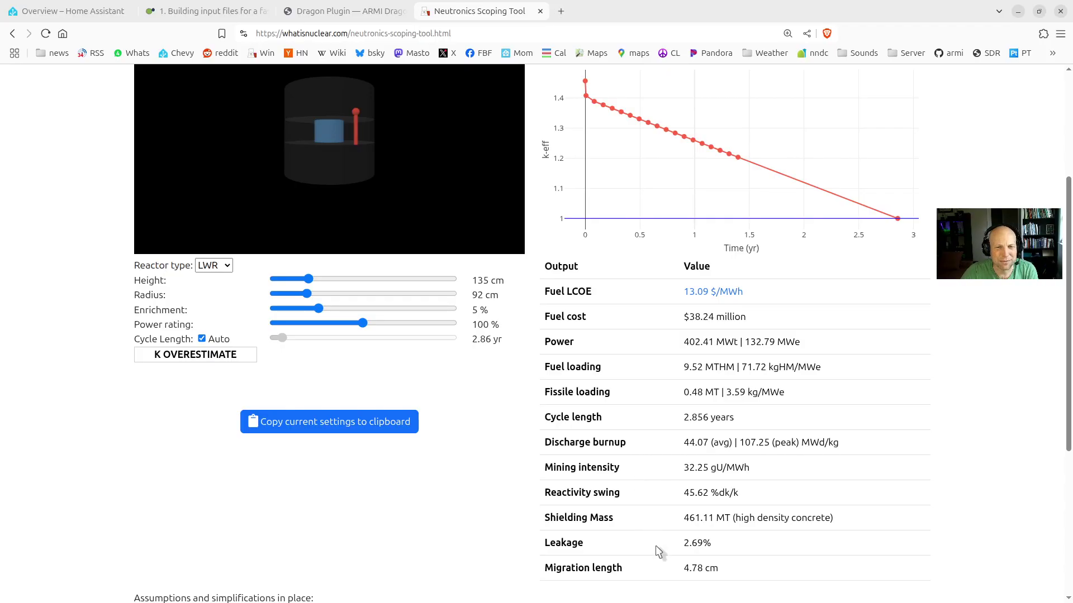
Highlight the 4.78 cm migration length in the outputs
drag(683, 570, 742, 574)
click(686, 578)
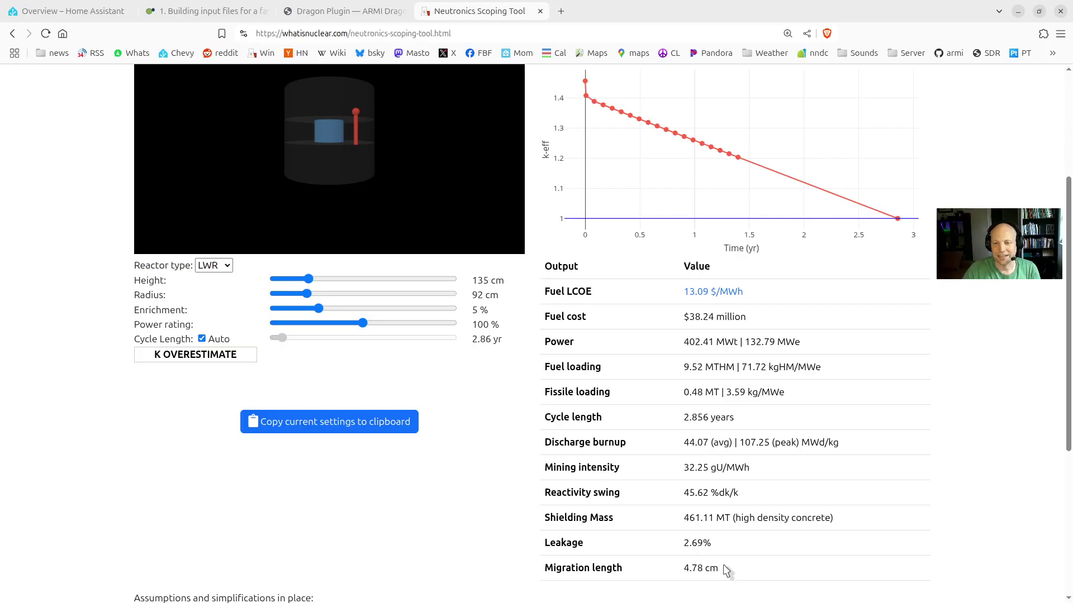
drag(679, 570, 732, 571)
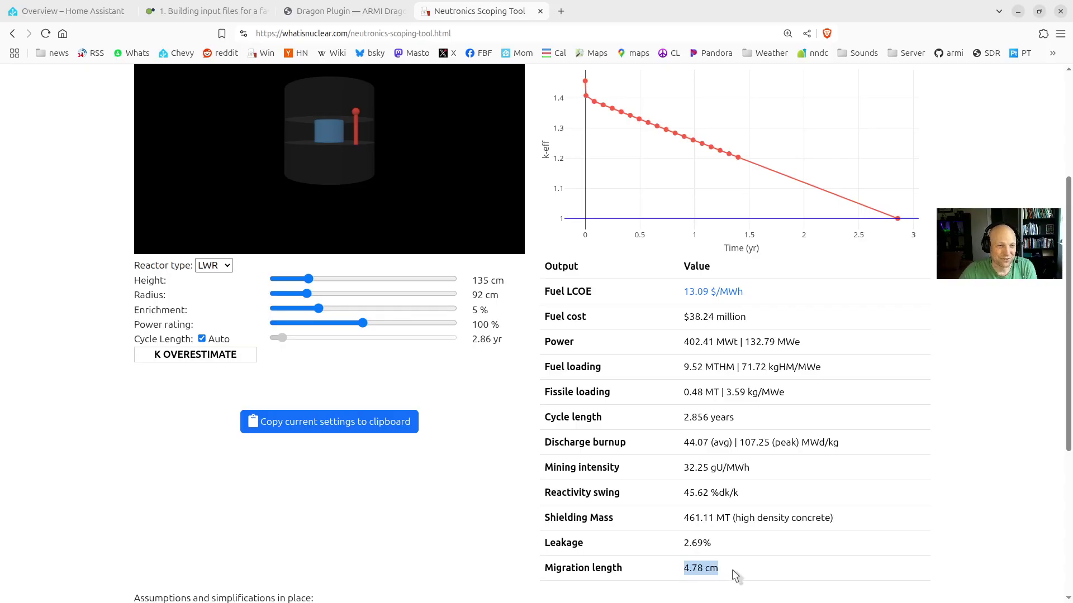
click(725, 571)
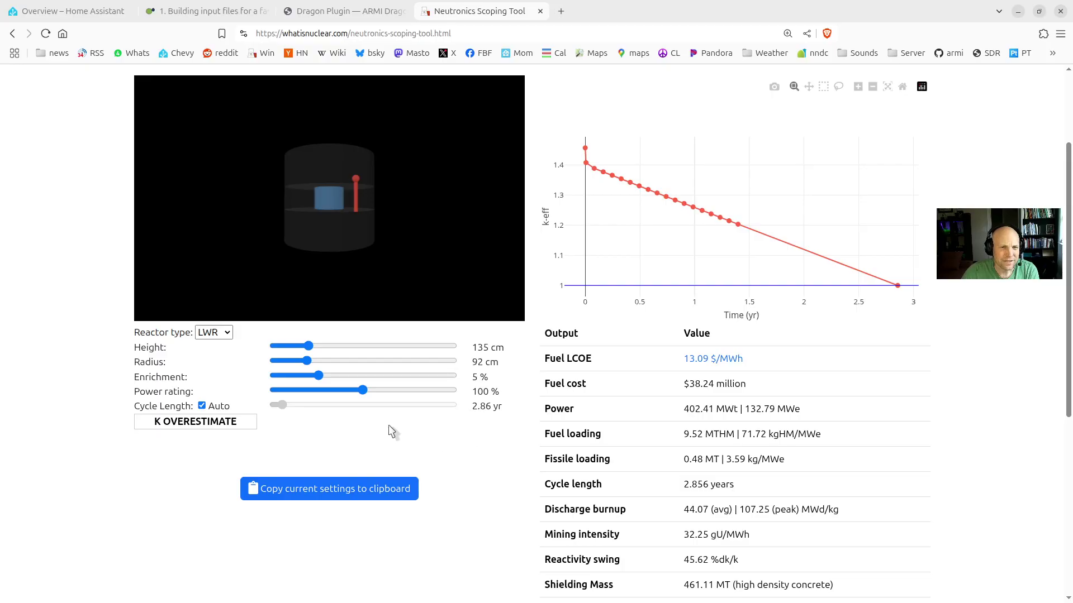
Try a manual 4.50-year cycle length, then return it to Auto at 2.856 years
click(202, 407)
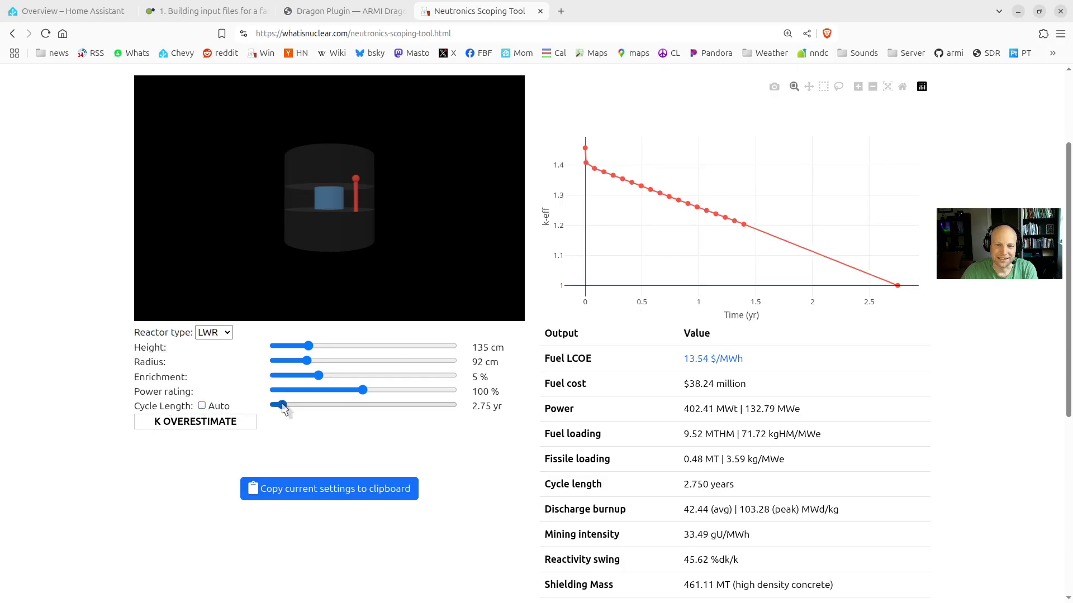
mouse_move(283, 408)
mouse_down()
mouse_move(443, 407)
mouse_move(288, 398)
mouse_up()
click(215, 406)
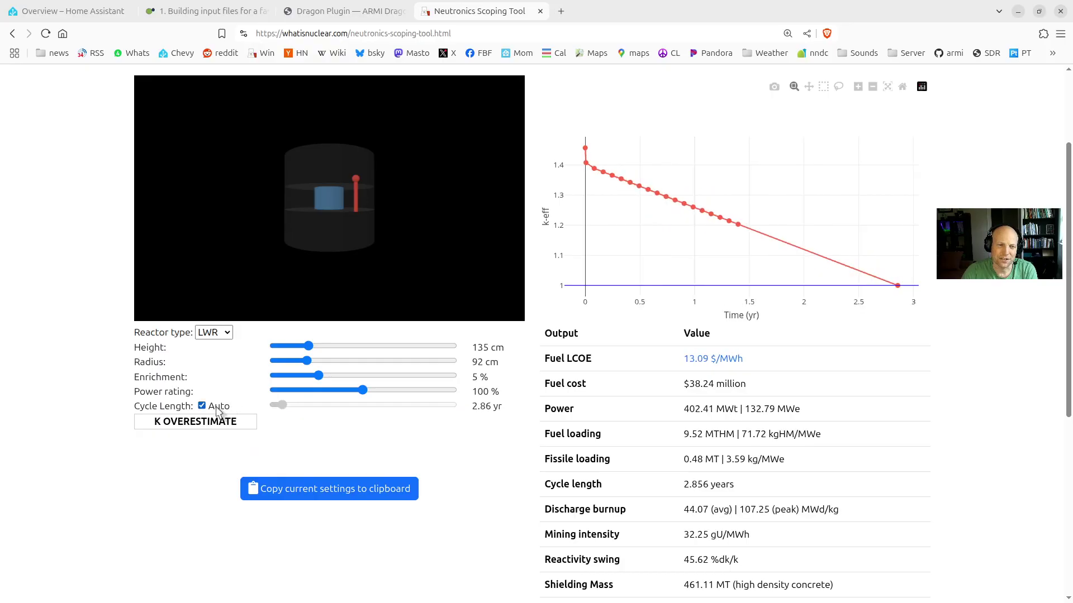
scroll(643, 459, down, 2)
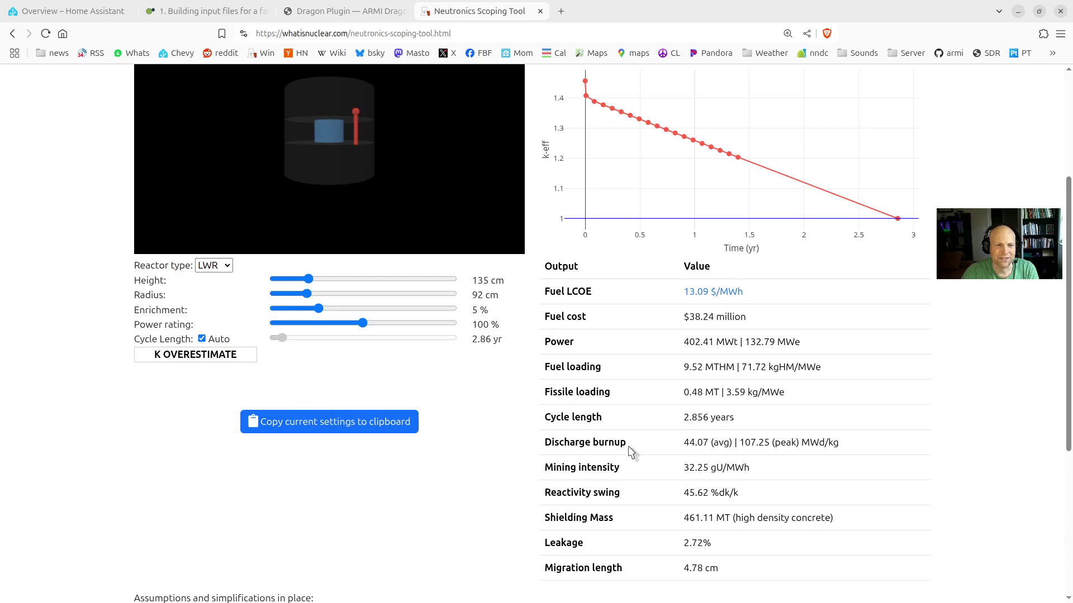
scroll(629, 363, up, 2)
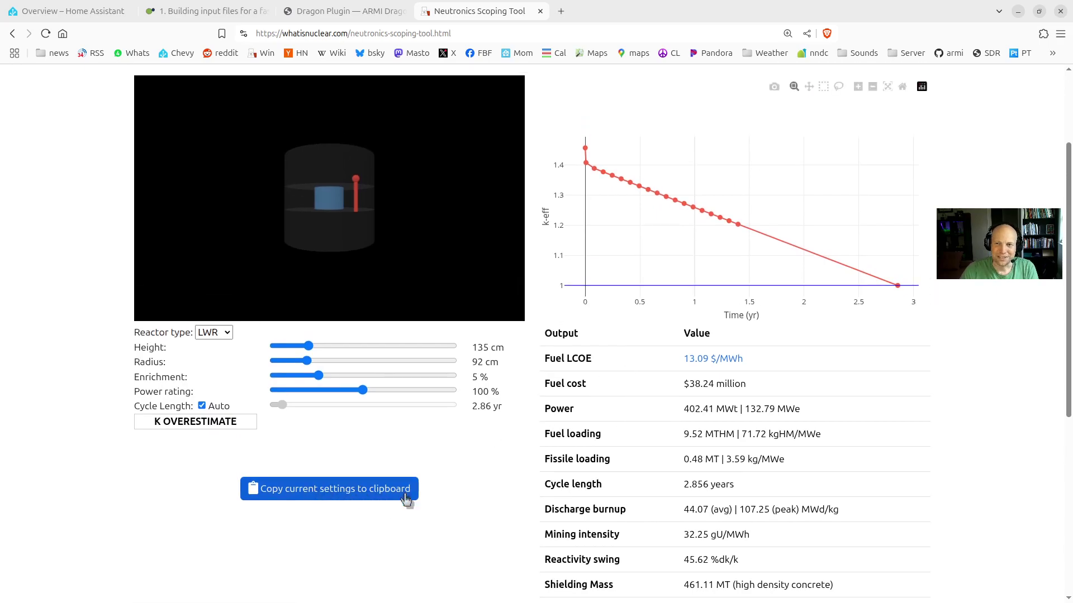
Reload the tool from the copied settings link, then open the Reactor type list
scroll(581, 503, up, 2)
scroll(581, 503, down, 2)
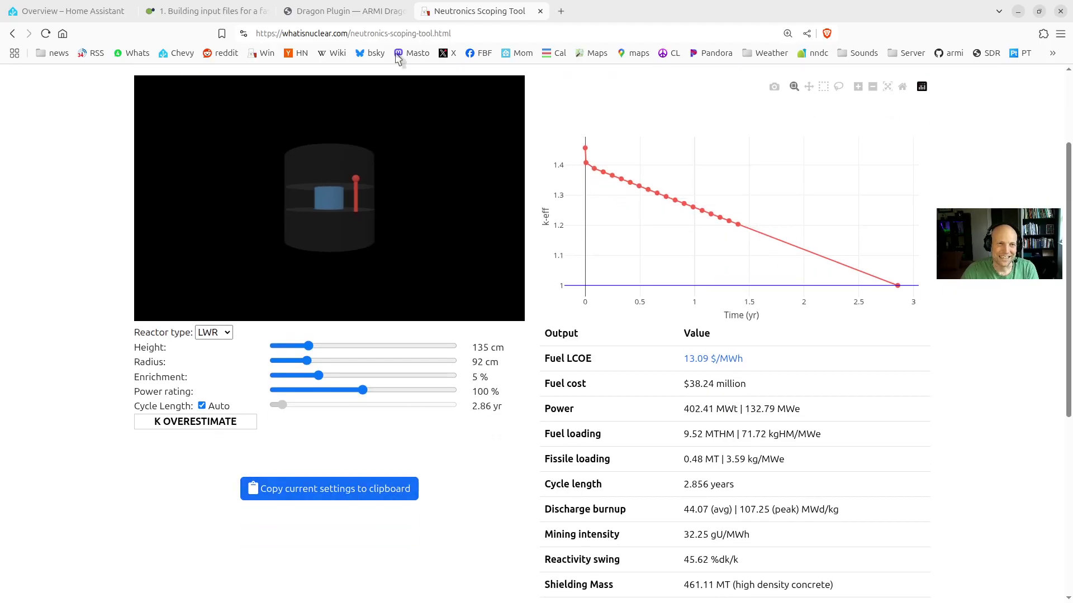
click(330, 487)
click(453, 35)
key(ctrl+v)
key(Return)
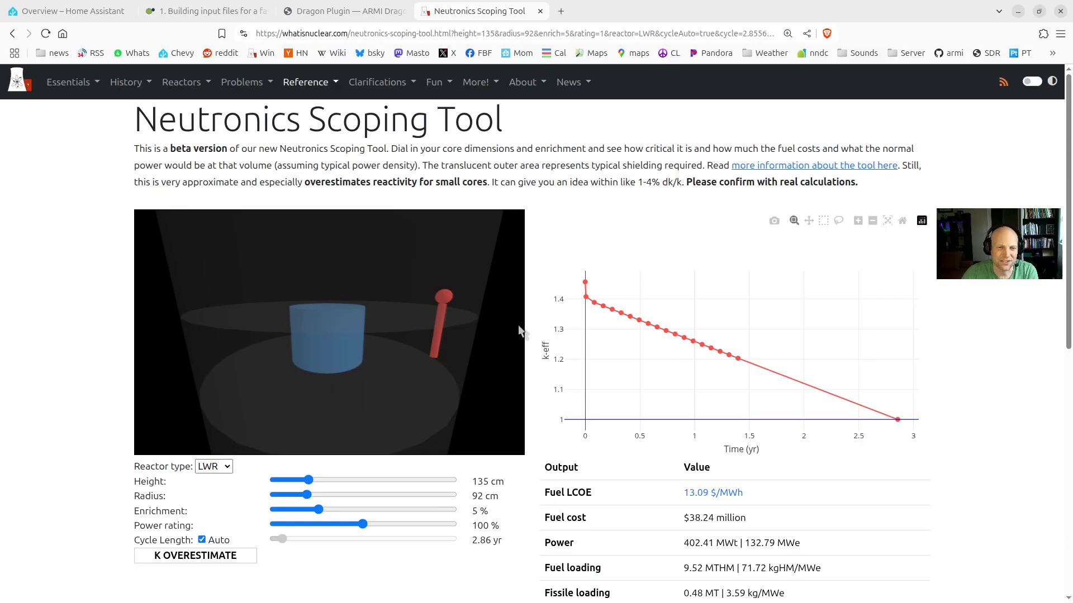
scroll(112, 444, down, 2)
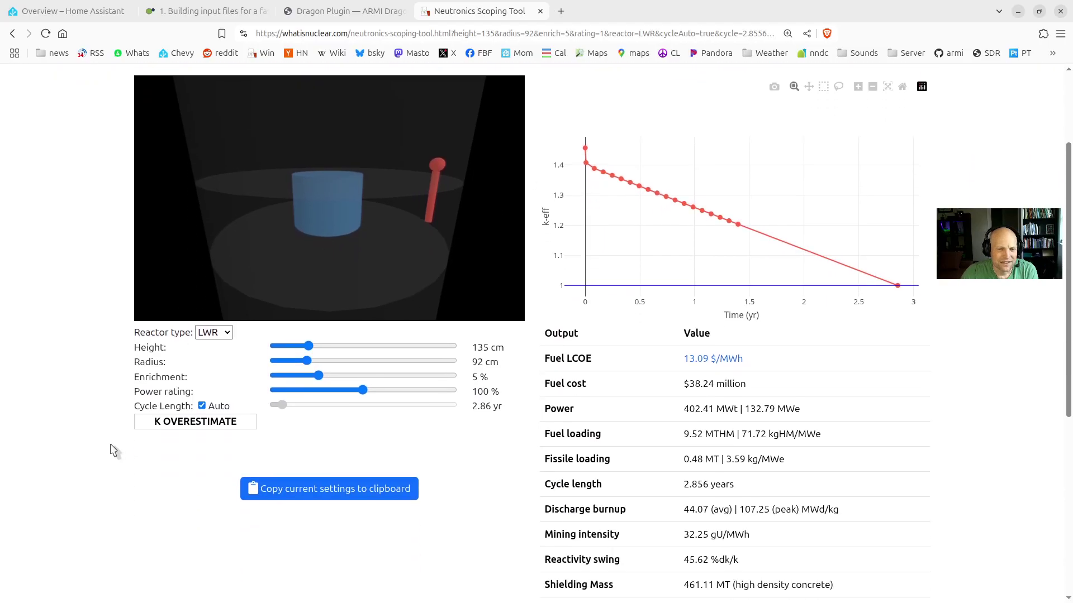
click(213, 332)
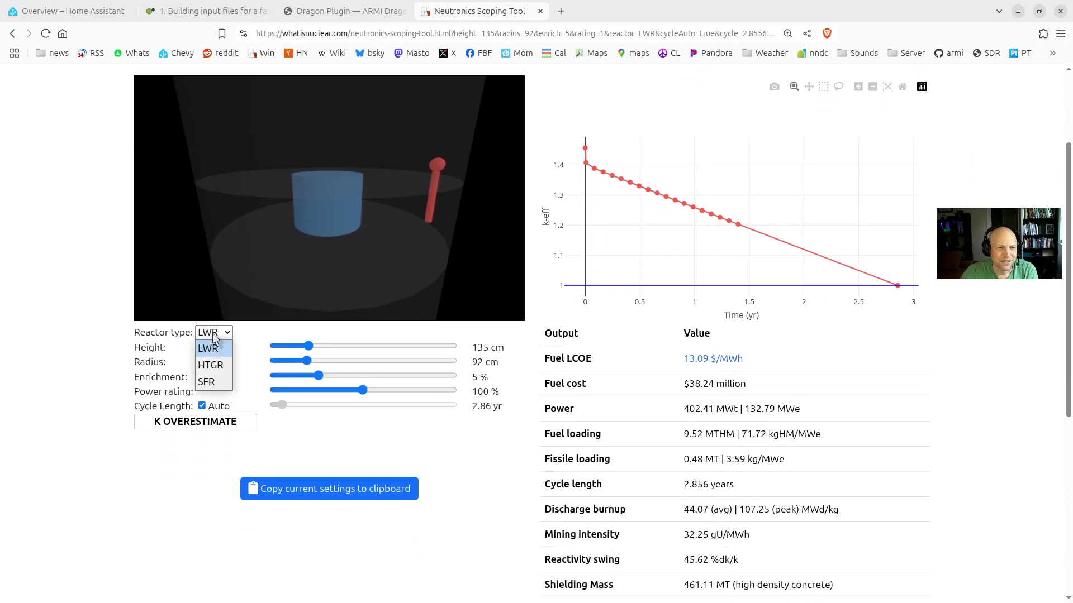
Switch the core to HTGR, nudge the height, and check the Migration length output
click(217, 370)
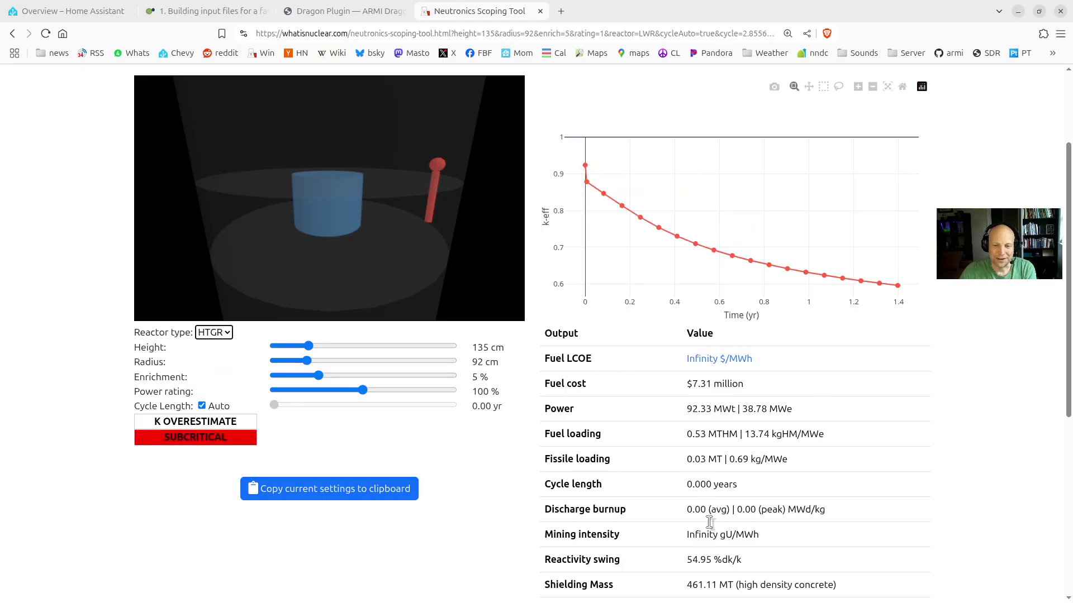
scroll(689, 581, down, 1)
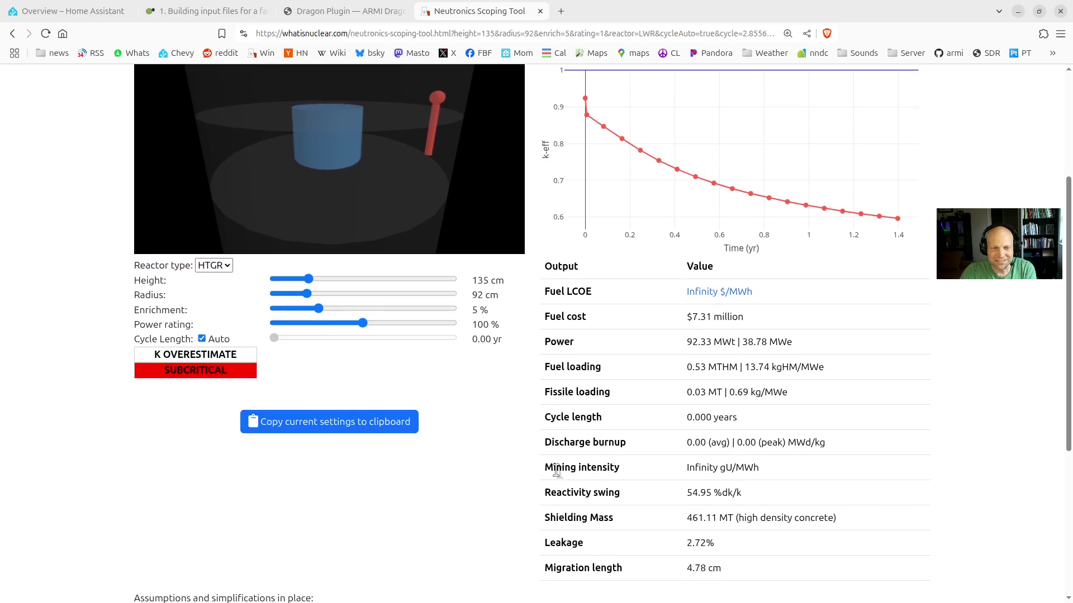
drag(308, 279, 309, 281)
drag(689, 568, 759, 570)
click(724, 570)
click(759, 570)
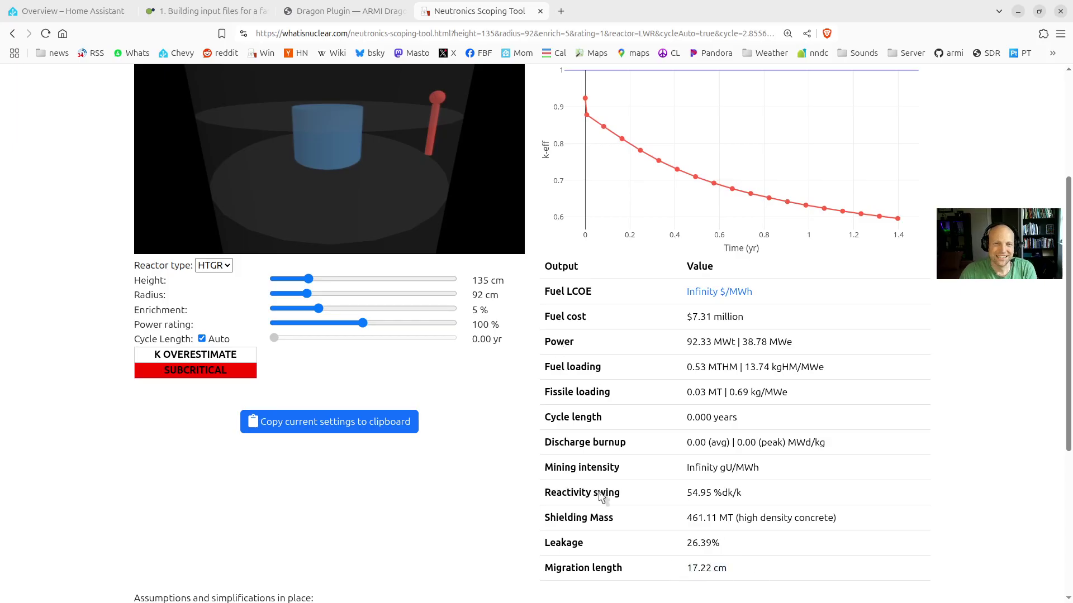
Drag the sliders up and widen the core radius to 129 cm
scroll(613, 497, up, 2)
drag(308, 346, 426, 383)
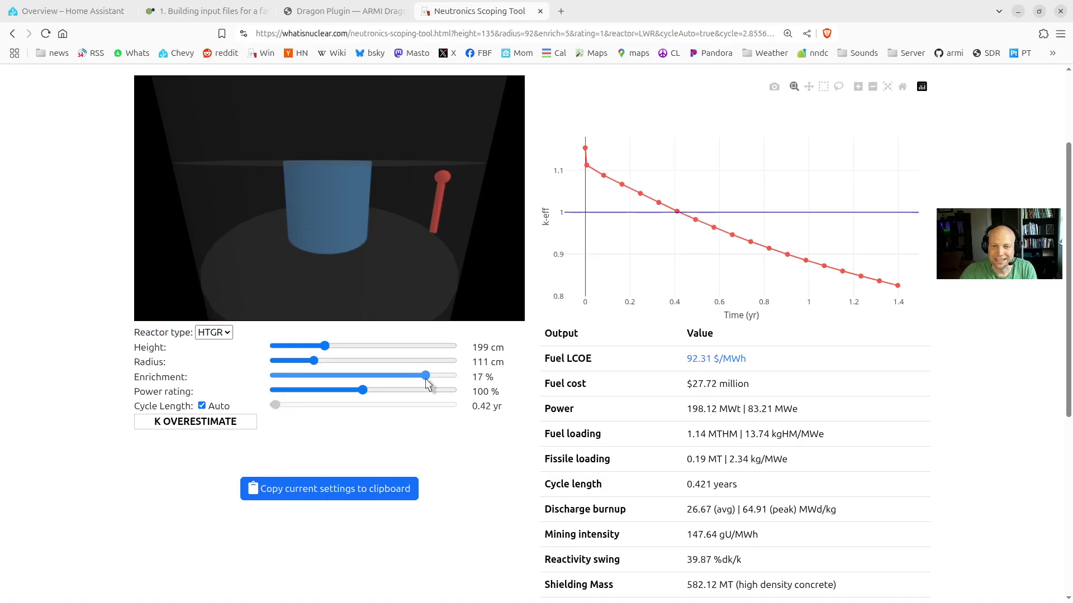
drag(314, 361, 320, 361)
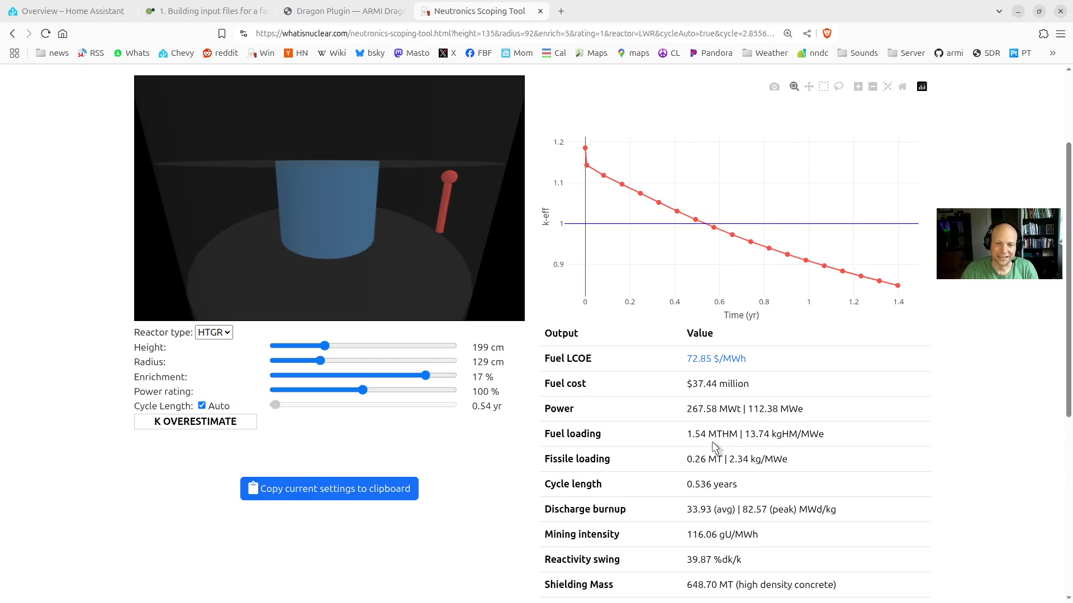
scroll(714, 446, down, 2)
scroll(705, 441, up, 2)
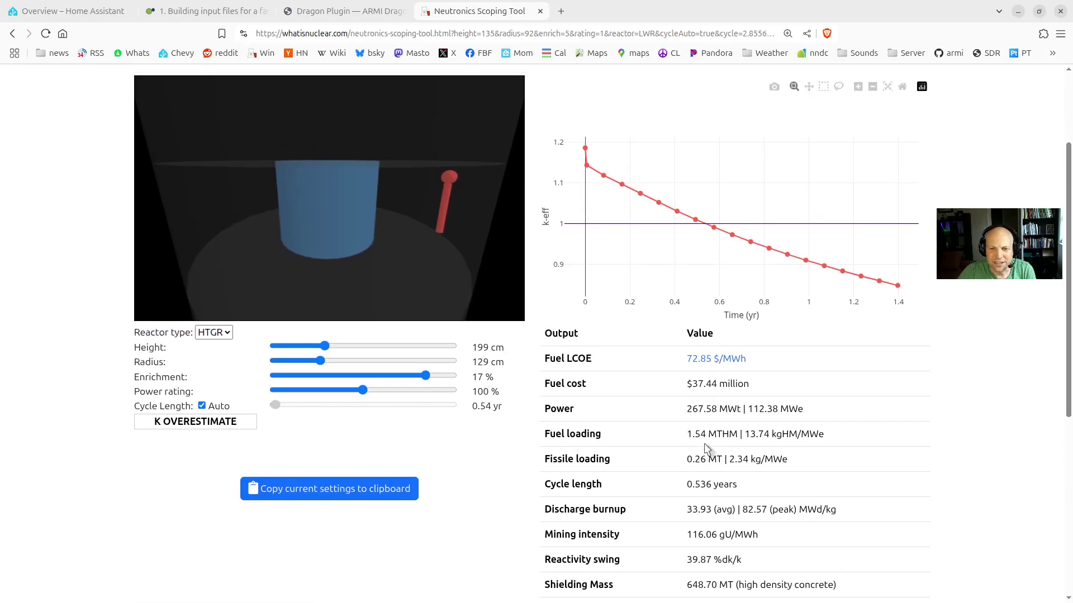
Check the 72.85 $/MWh Fuel LCOE, fine-tune a slider, and review the outputs
drag(687, 355, 747, 357)
click(747, 364)
click(749, 360)
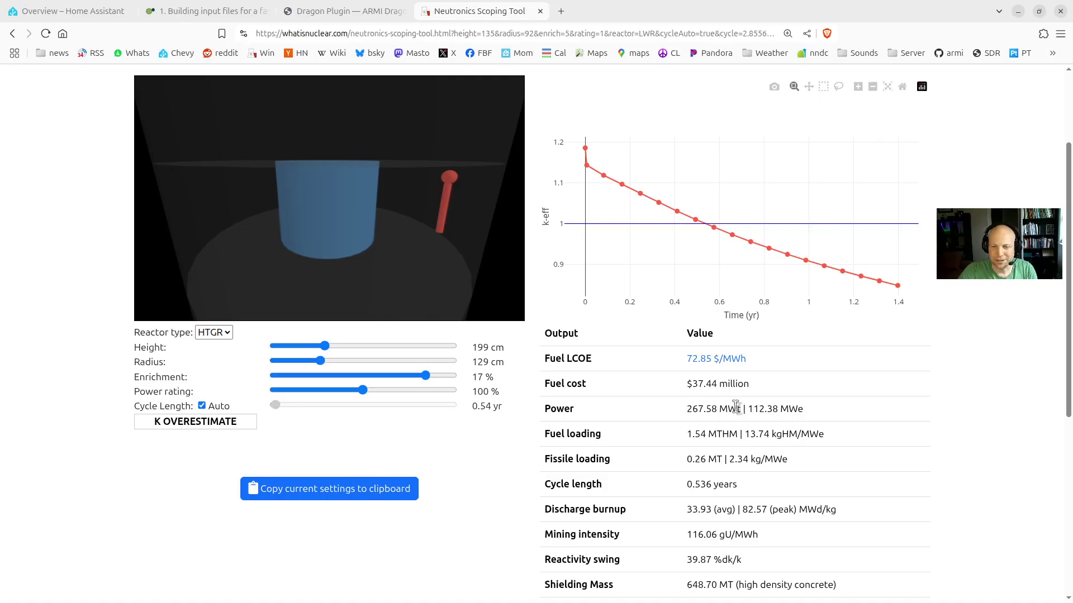
scroll(734, 437, down, 1)
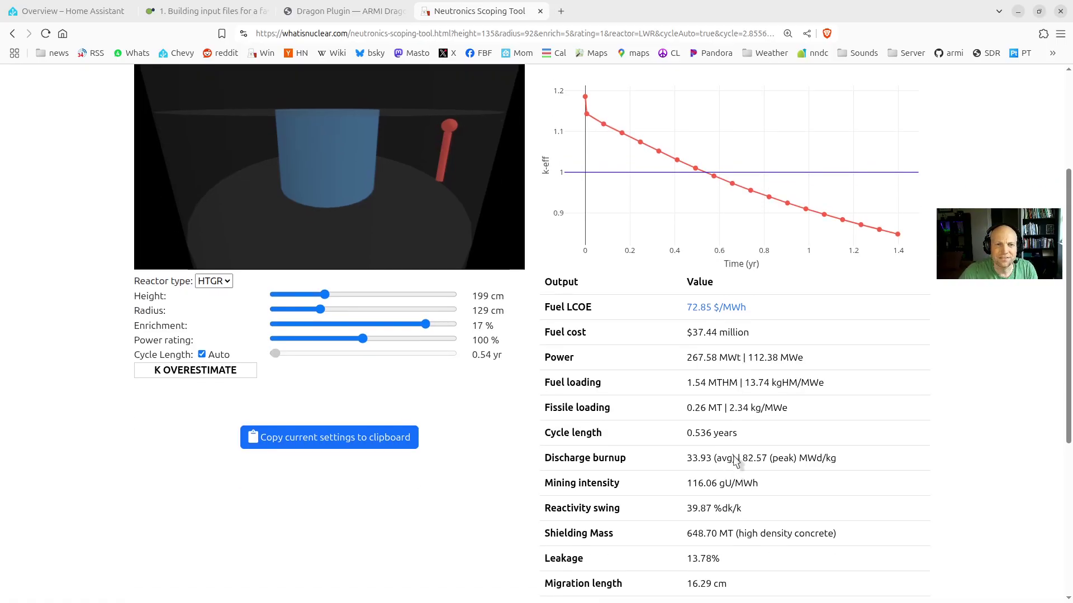
scroll(391, 279, up, 1)
drag(347, 207, 348, 213)
scroll(350, 210, down, 3)
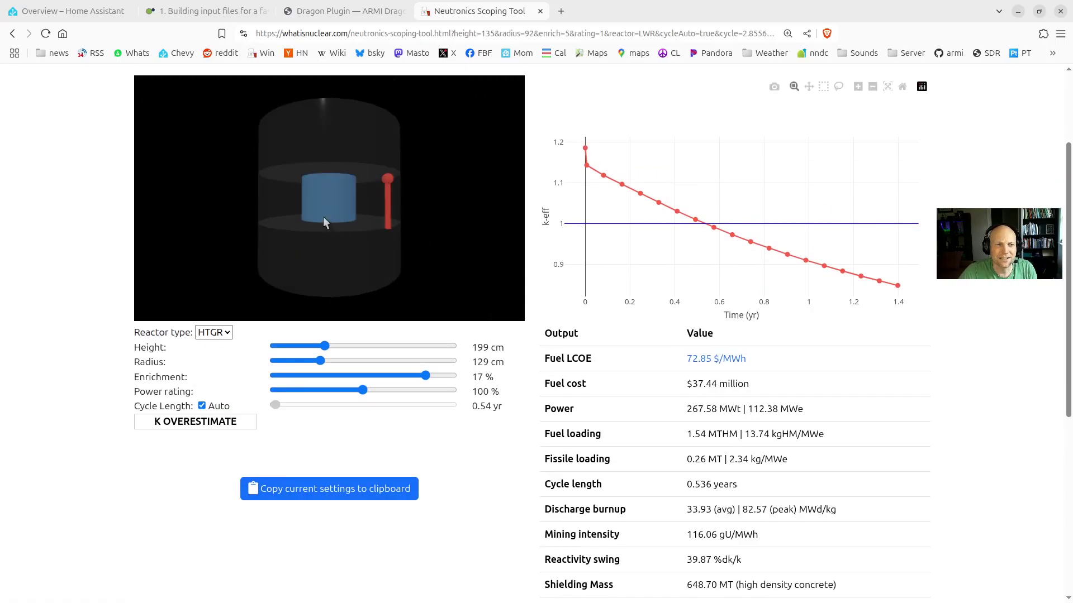
scroll(643, 447, down, 1)
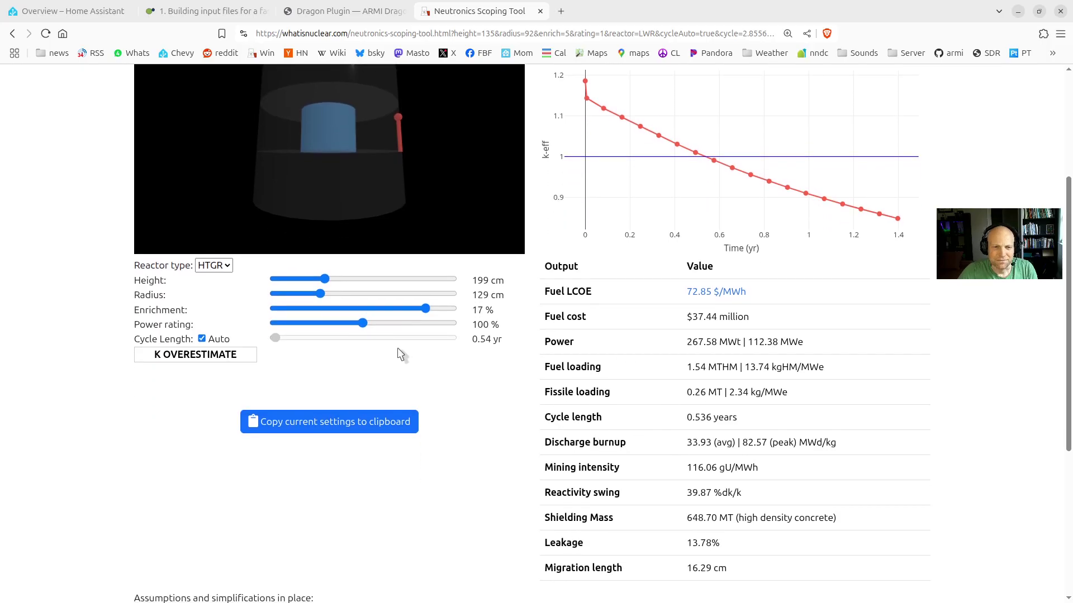
Switch the reactor type to SFR and pull the enrichment down
click(226, 266)
click(222, 315)
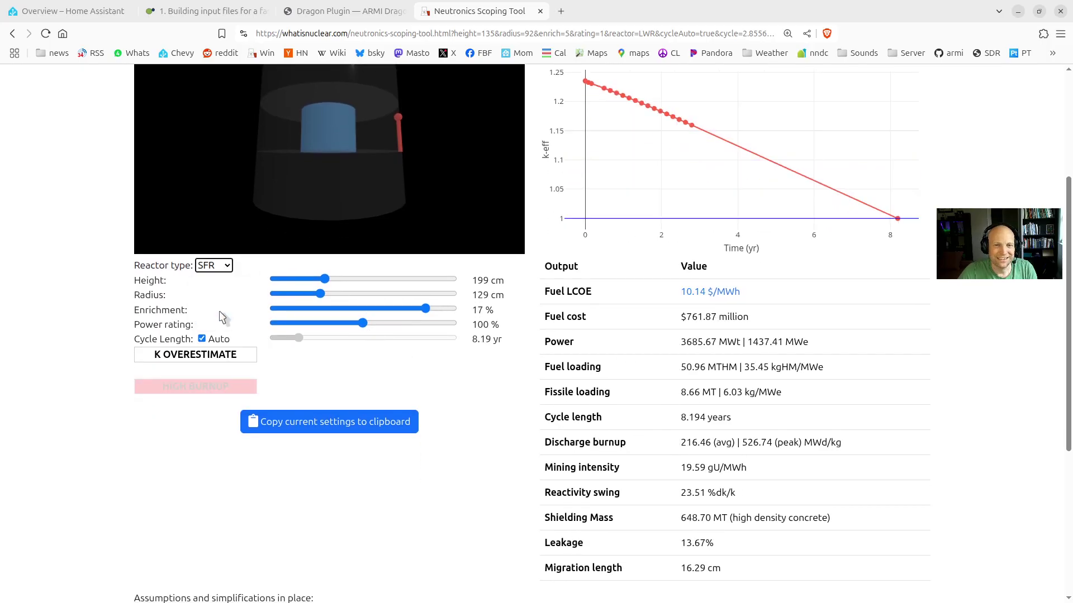
drag(425, 308, 296, 310)
scroll(589, 387, up, 2)
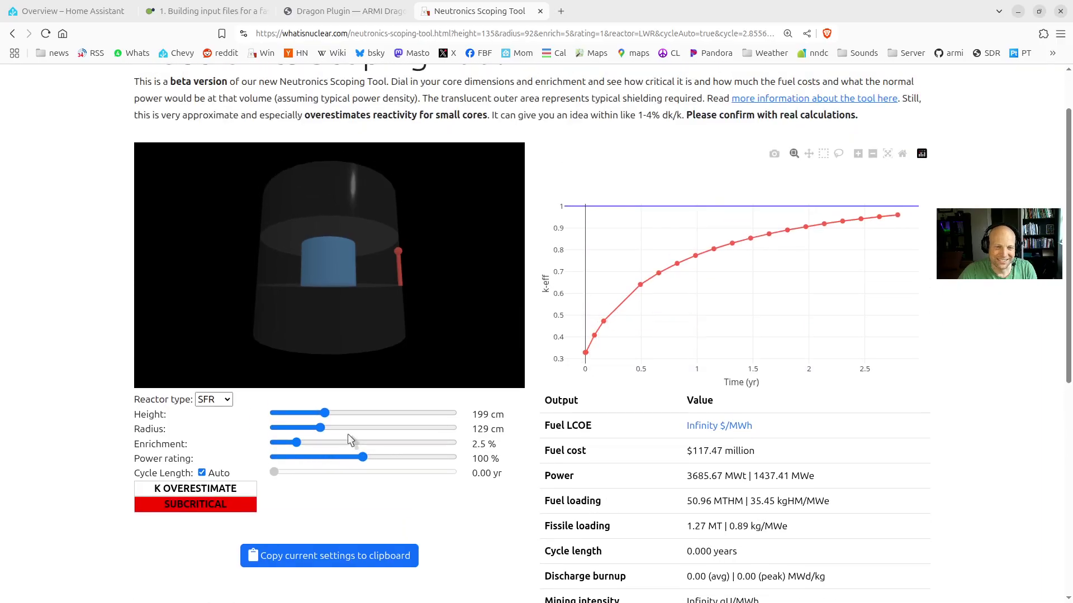
Raise the enrichment from 2.5% back up to 11.5% and review the outputs
drag(301, 447, 375, 452)
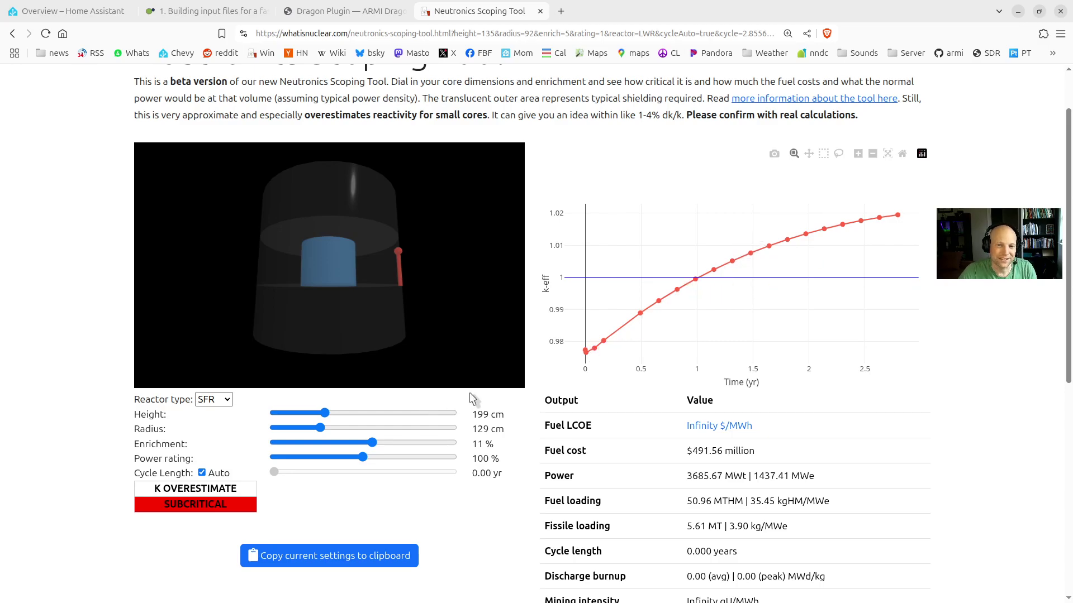
drag(373, 446, 378, 446)
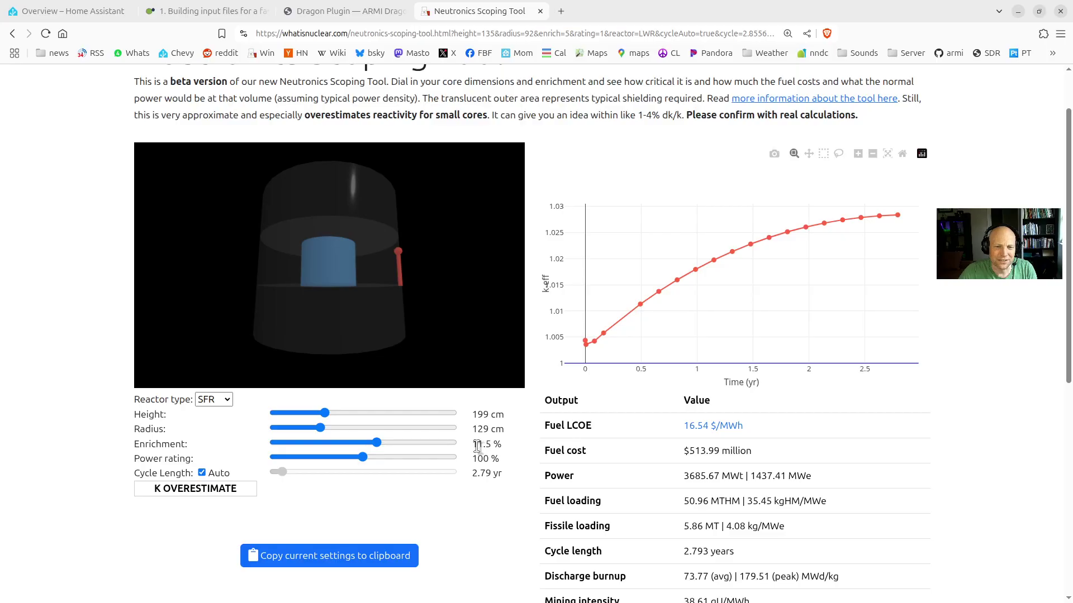
drag(472, 446, 512, 450)
mouse_move(607, 343)
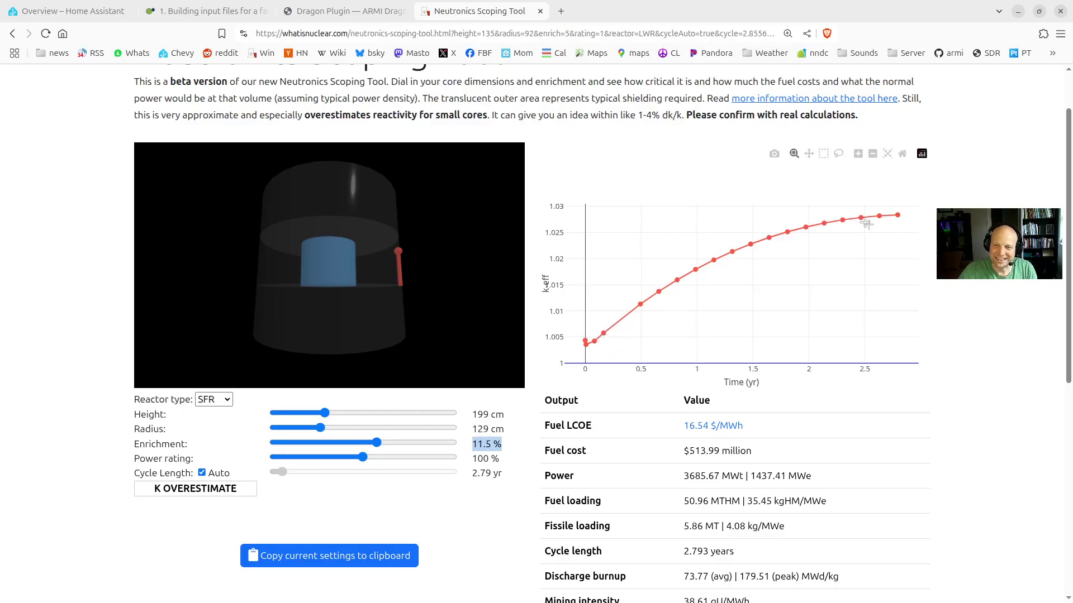
mouse_move(865, 223)
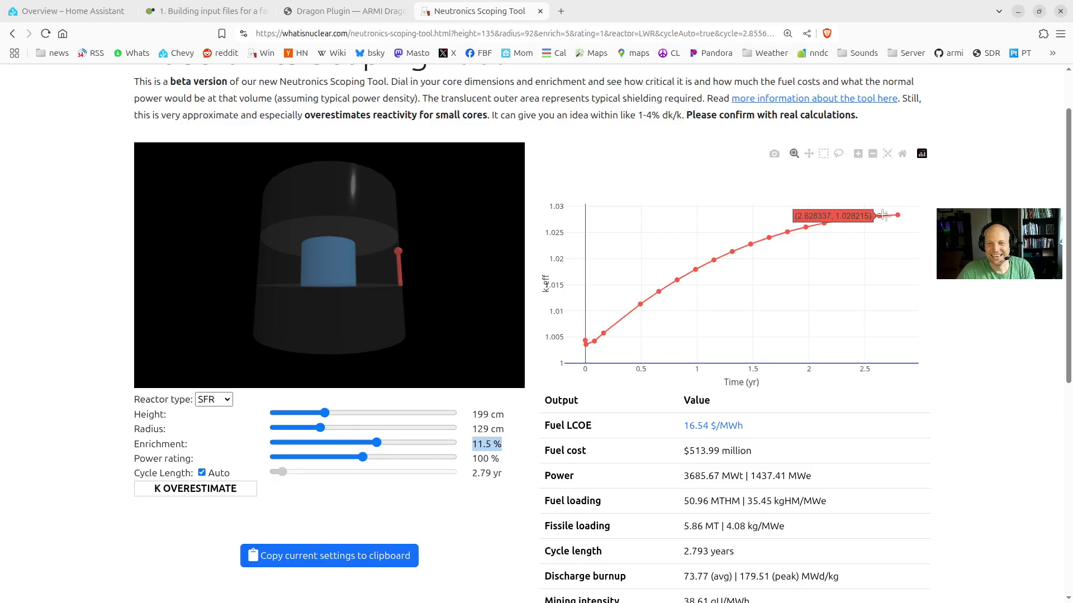
click(480, 470)
double_click(480, 473)
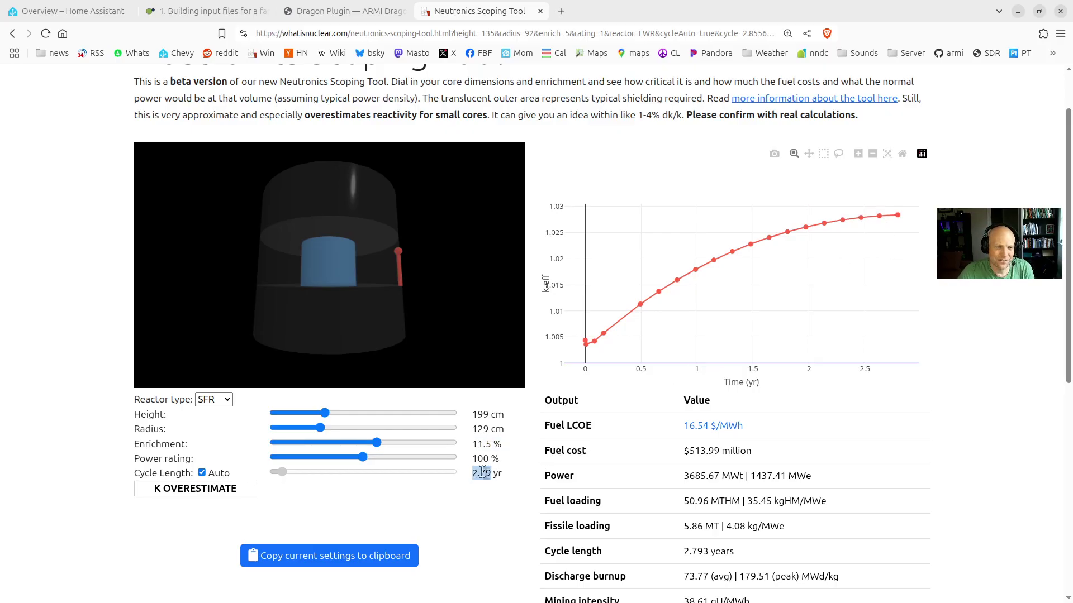
click(203, 473)
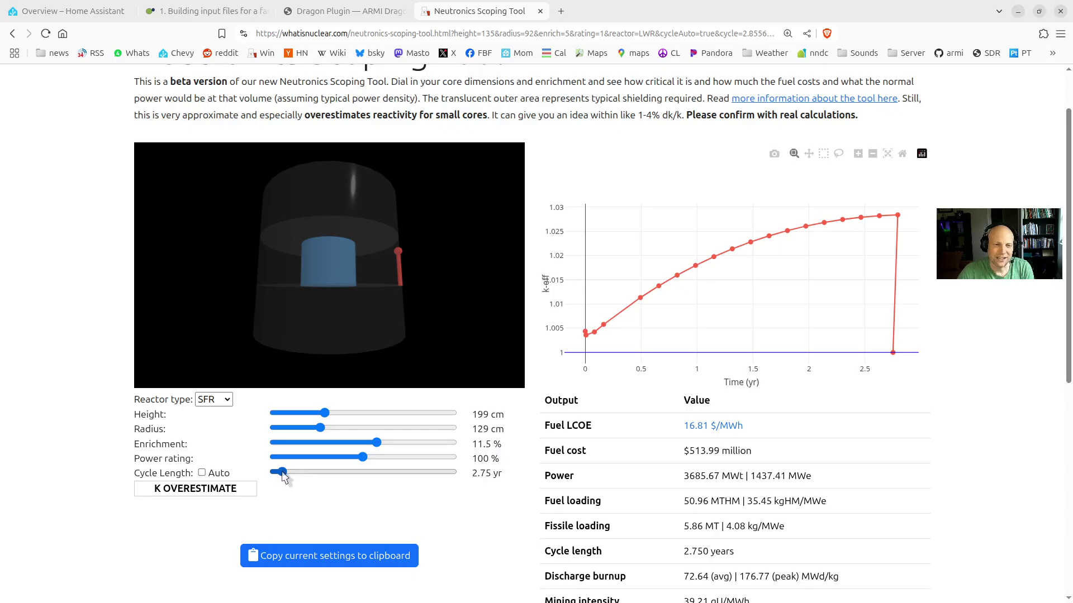
mouse_move(283, 475)
mouse_down()
mouse_move(305, 476)
mouse_move(285, 476)
mouse_up()
click(201, 473)
drag(376, 443, 451, 450)
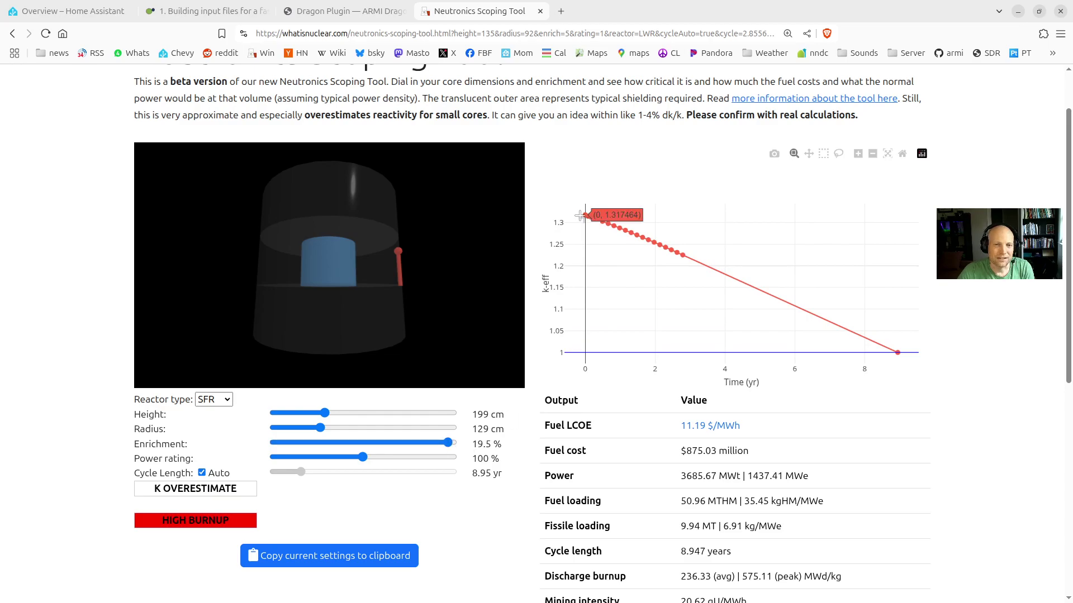
mouse_move(648, 246)
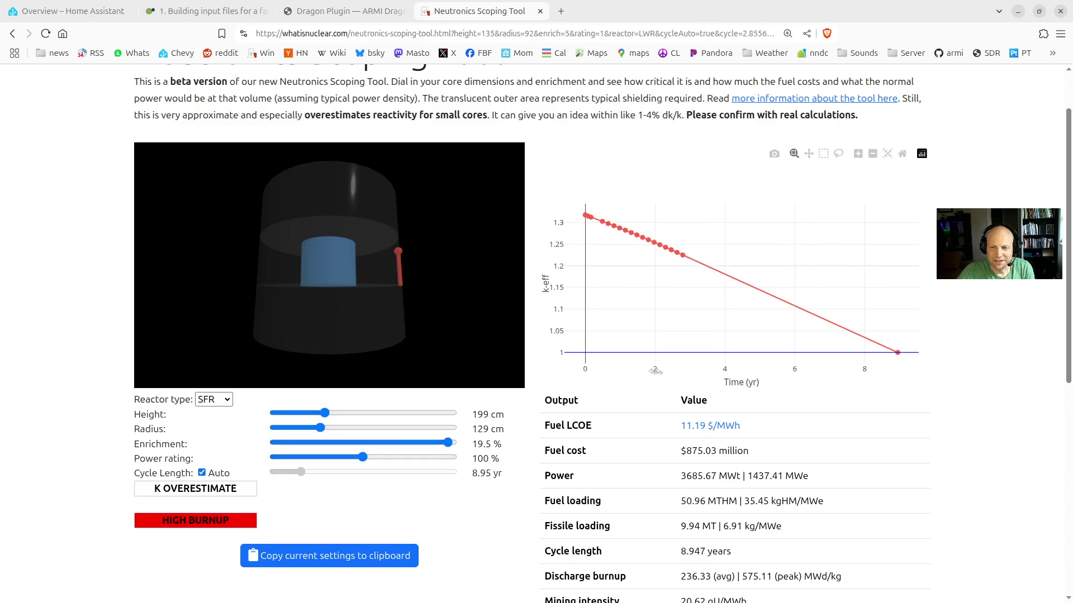
scroll(835, 461, down, 1)
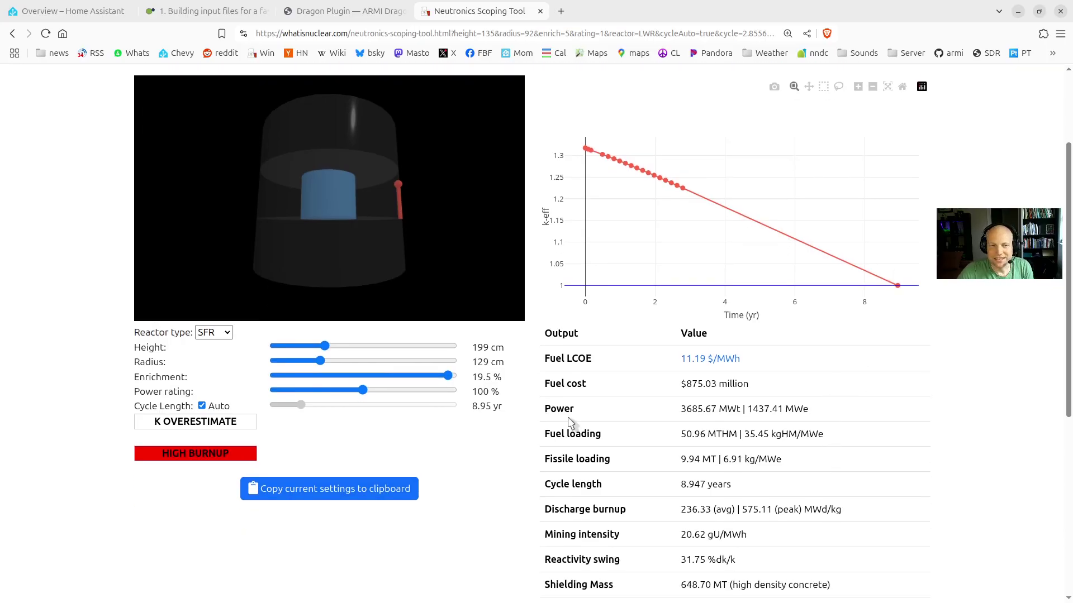
scroll(705, 455, down, 2)
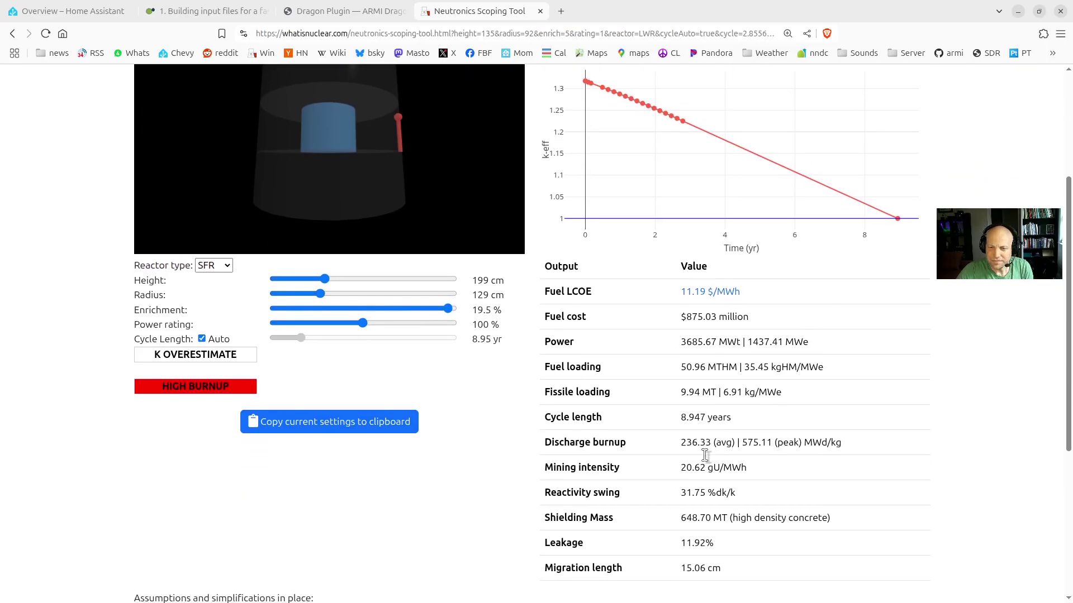
scroll(705, 455, up, 1)
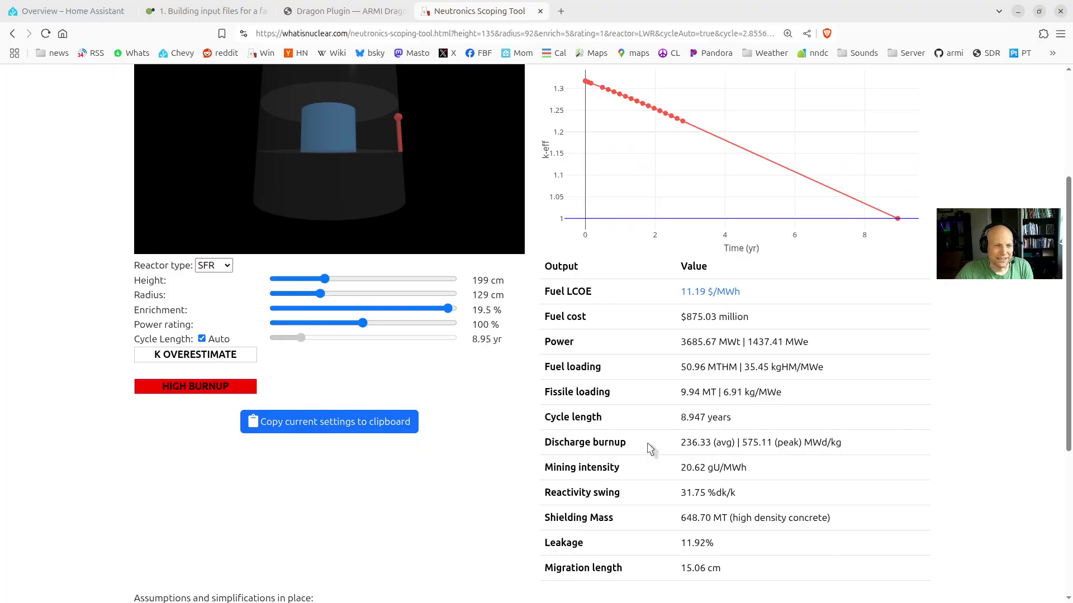
scroll(685, 413, up, 1)
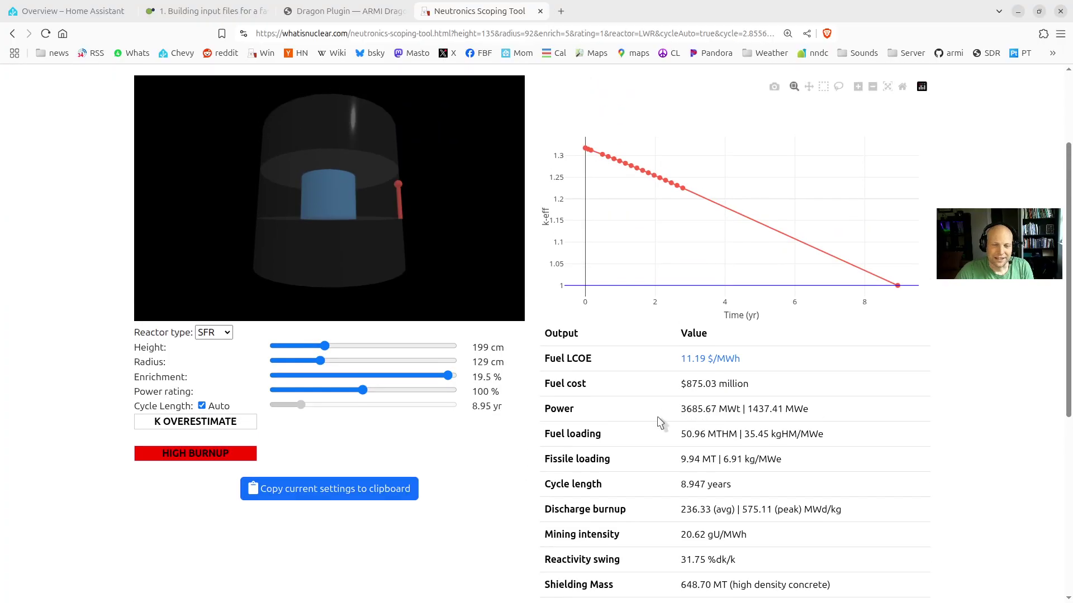
scroll(661, 423, down, 1)
scroll(661, 423, up, 1)
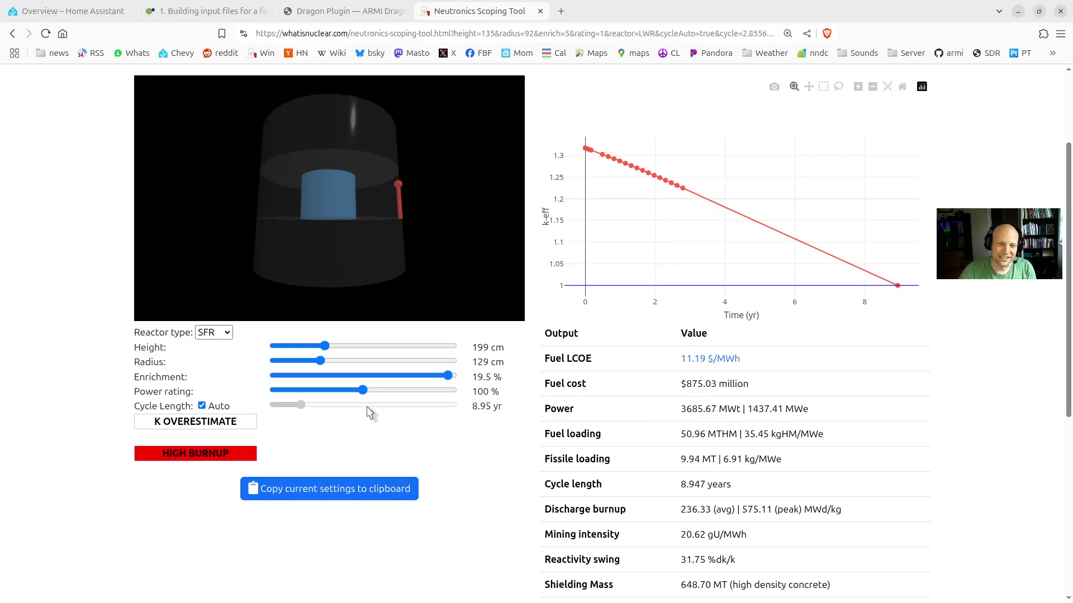
Lower the power rating to 31% and check the average discharge burnup
drag(362, 391, 300, 391)
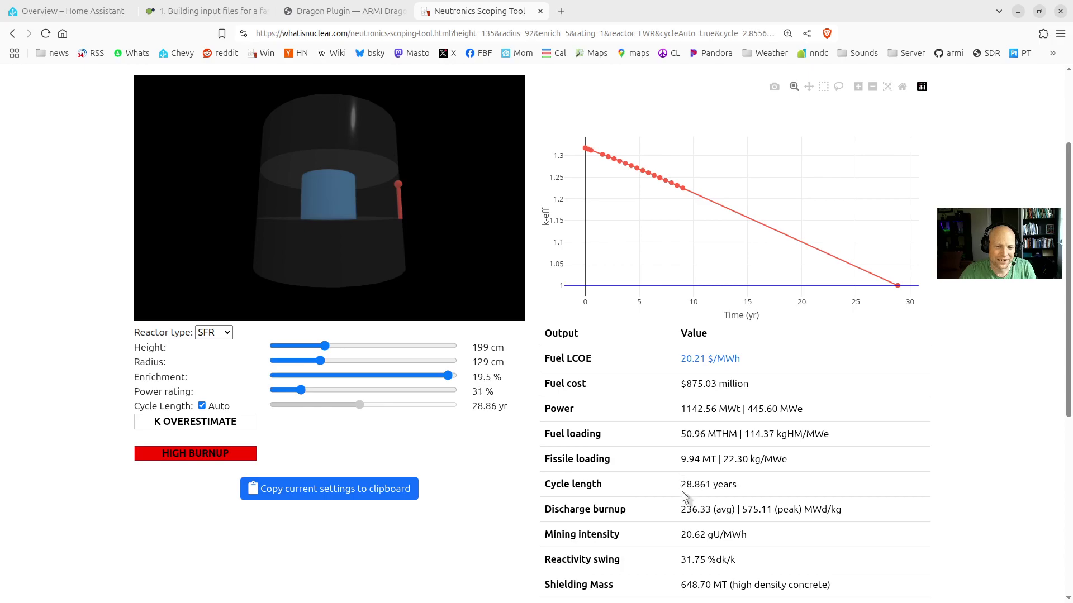
mouse_move(736, 509)
mouse_down()
mouse_move(670, 515)
mouse_move(739, 511)
mouse_up()
click(685, 514)
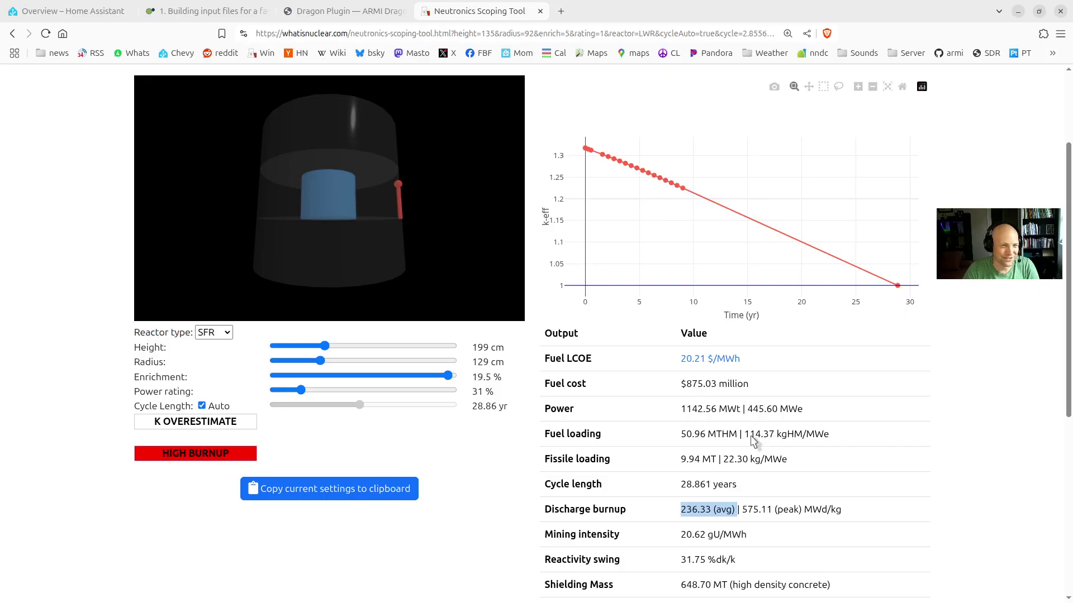
click(647, 459)
scroll(629, 471, down, 5)
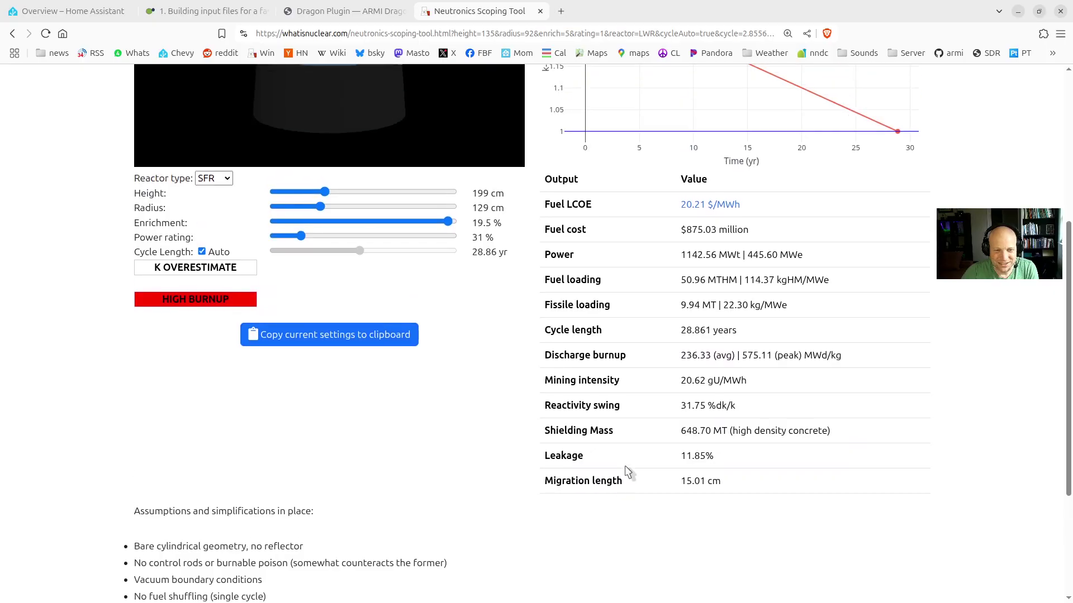
scroll(626, 472, up, 5)
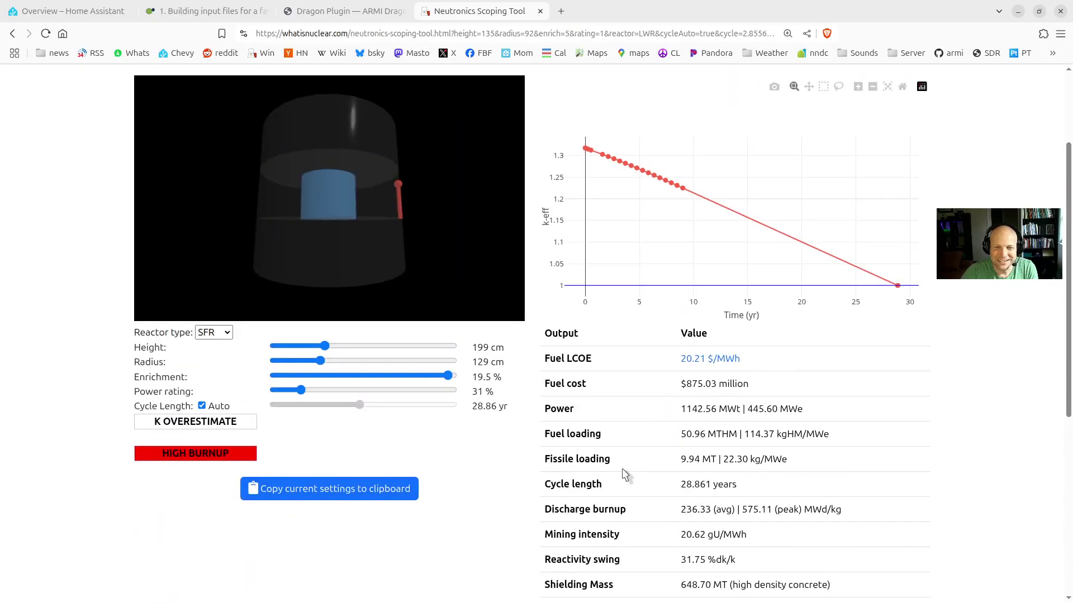
click(605, 496)
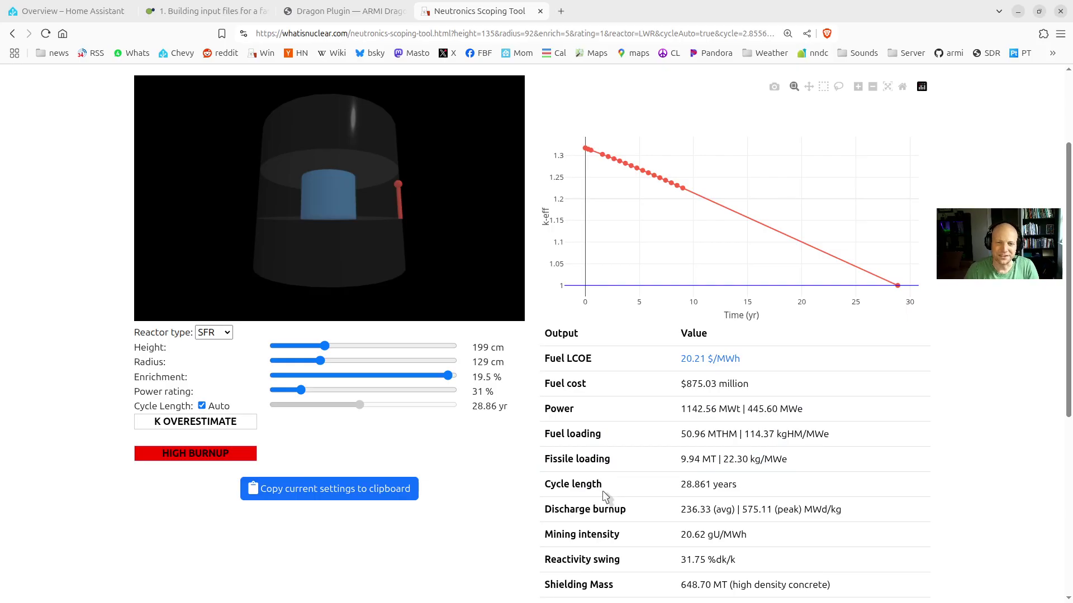
Inspect the rows of the updated output table
scroll(605, 496, up, 2)
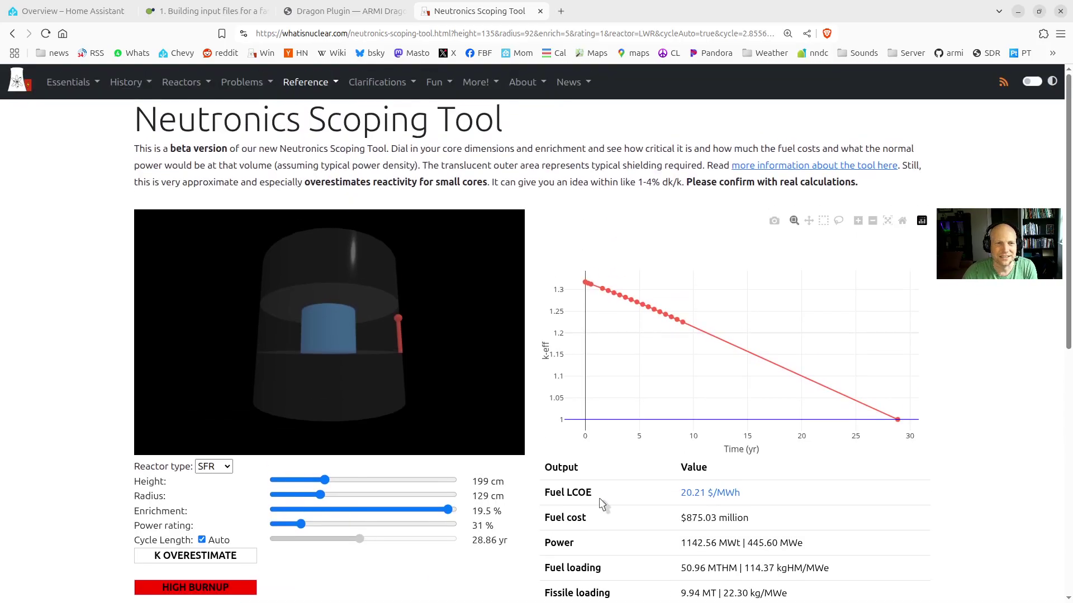
scroll(604, 500, down, 4)
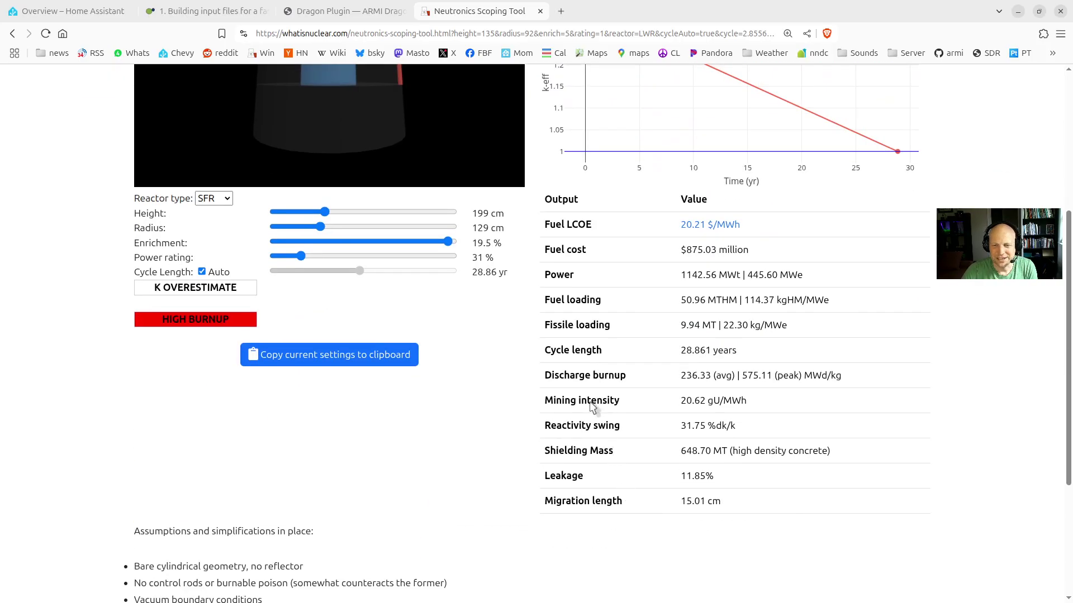
drag(594, 407, 615, 412)
click(613, 455)
click(615, 413)
scroll(616, 414, up, 2)
scroll(616, 413, up, 1)
Keep SFR as the reactor type and note the translucent outer area explanation
click(213, 399)
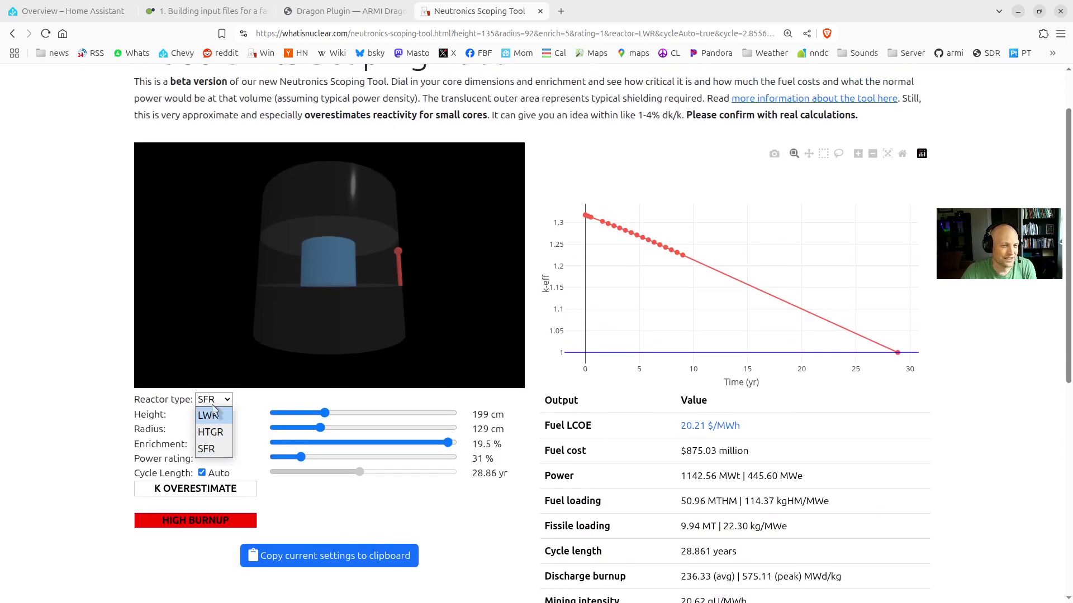
click(220, 401)
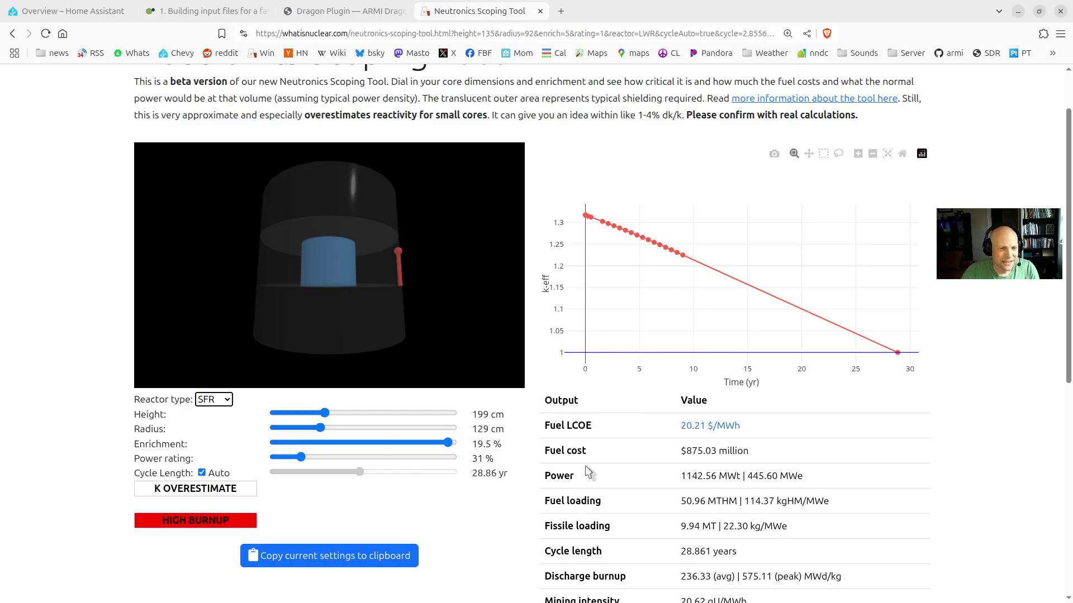
scroll(585, 473, down, 2)
scroll(584, 472, up, 3)
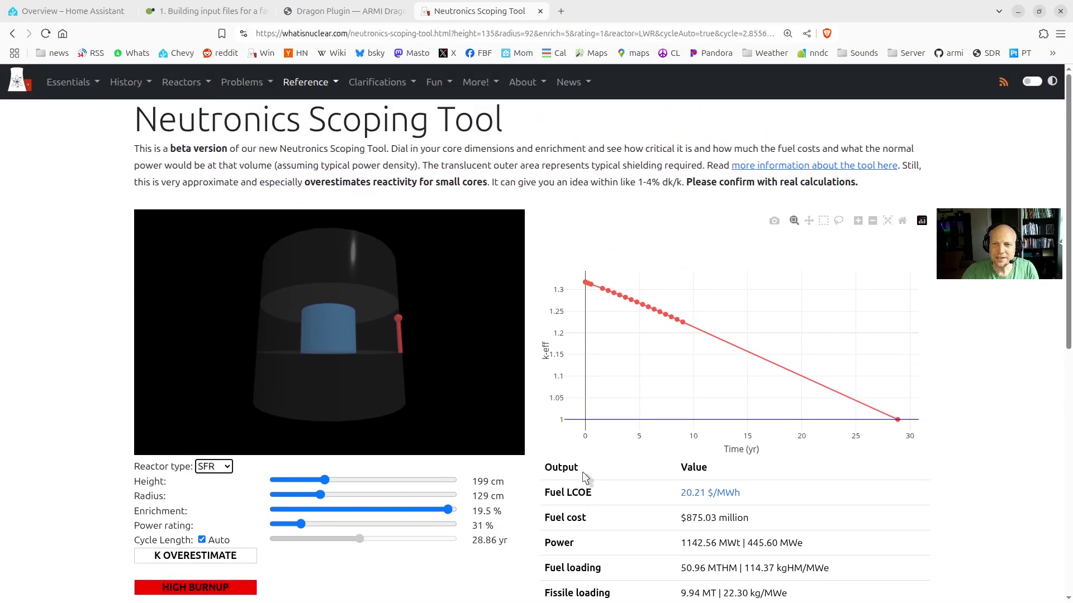
drag(433, 168, 552, 167)
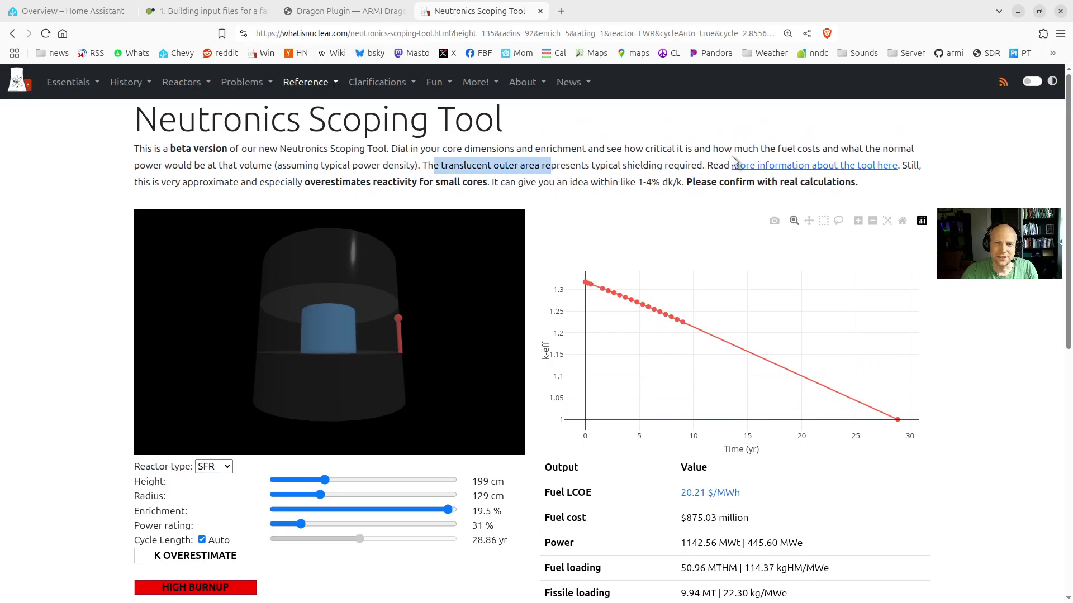
Open the About page and read the list of quantities the tool estimates
click(764, 168)
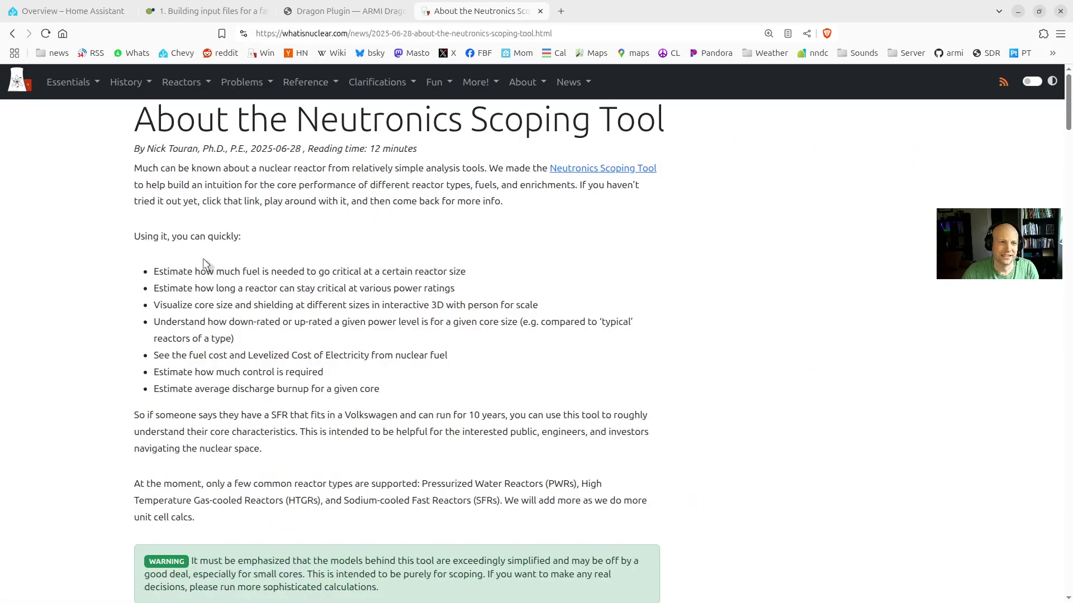
drag(195, 237, 286, 374)
click(282, 378)
scroll(271, 335, down, 3)
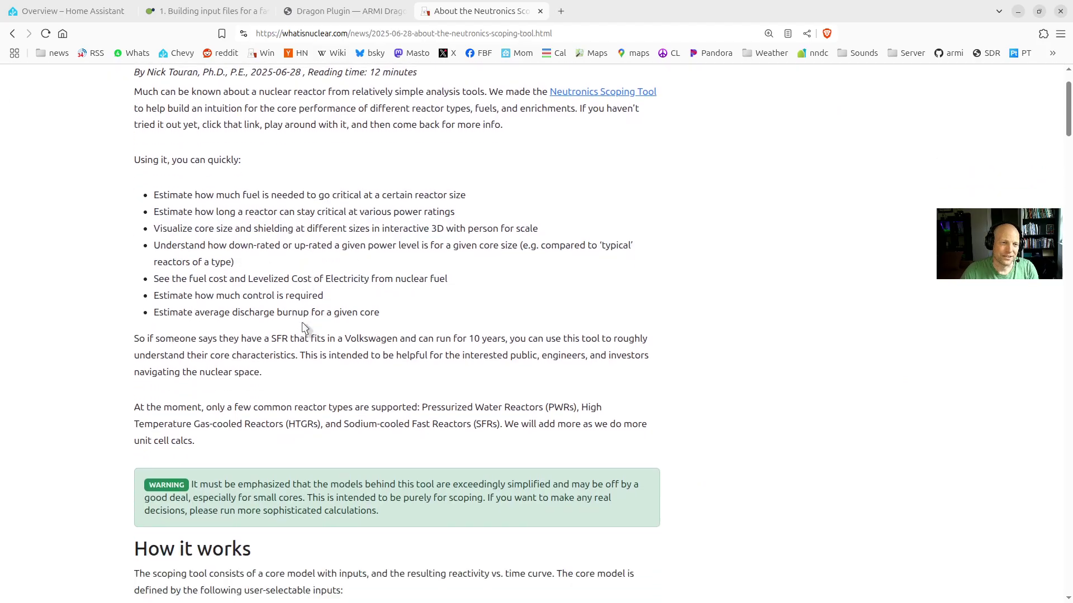
scroll(249, 202, down, 5)
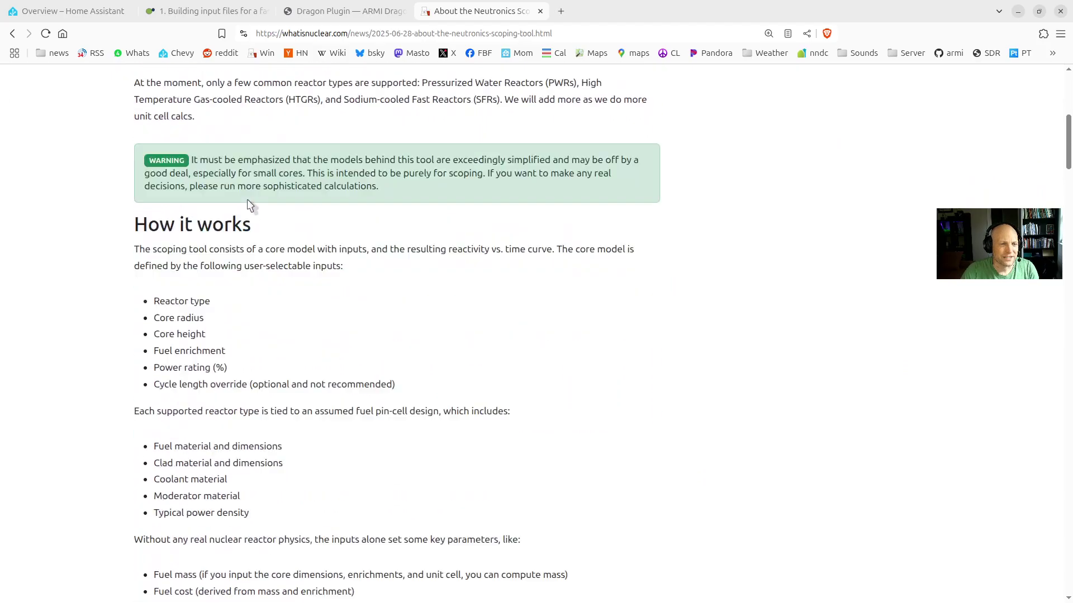
scroll(175, 272, down, 3)
scroll(206, 302, down, 6)
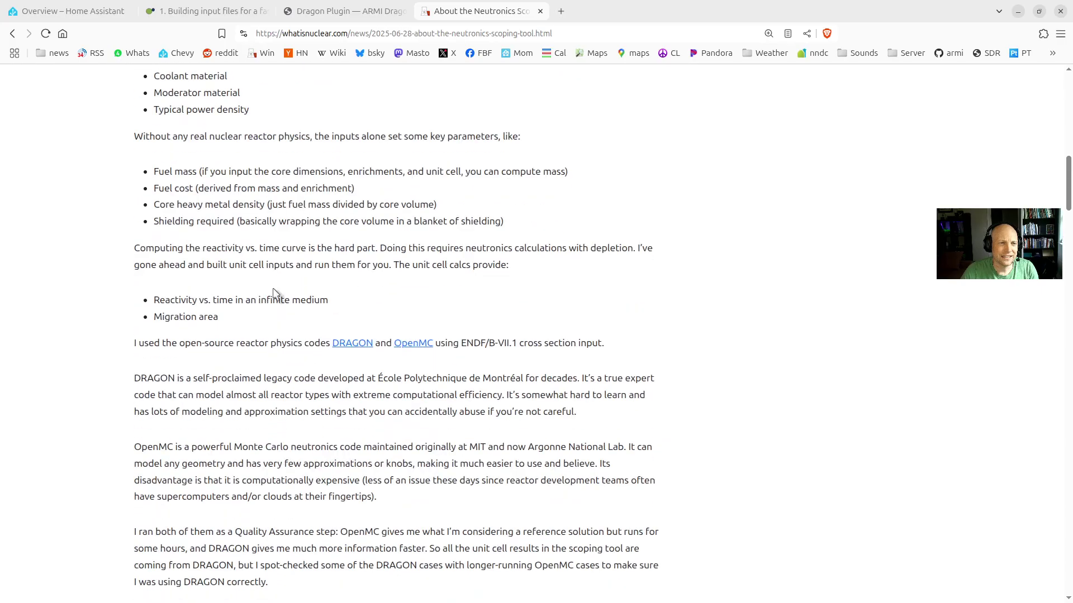
scroll(234, 296, up, 1)
scroll(252, 291, down, 4)
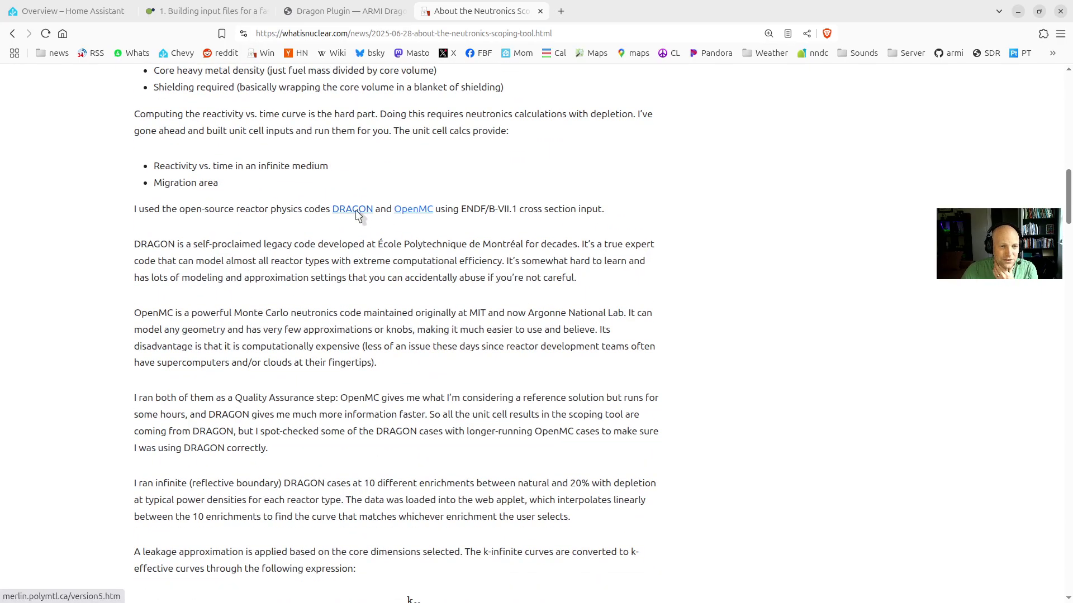
Open the DRAGON and OpenMC references in new tabs and view each
middle_click(358, 215)
middle_click(406, 212)
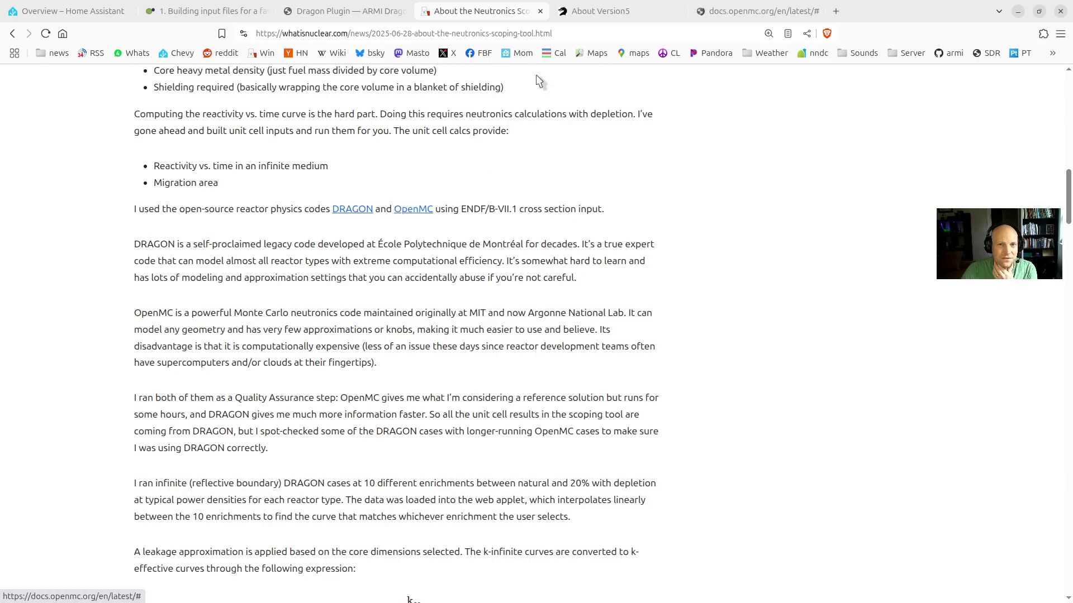
click(597, 12)
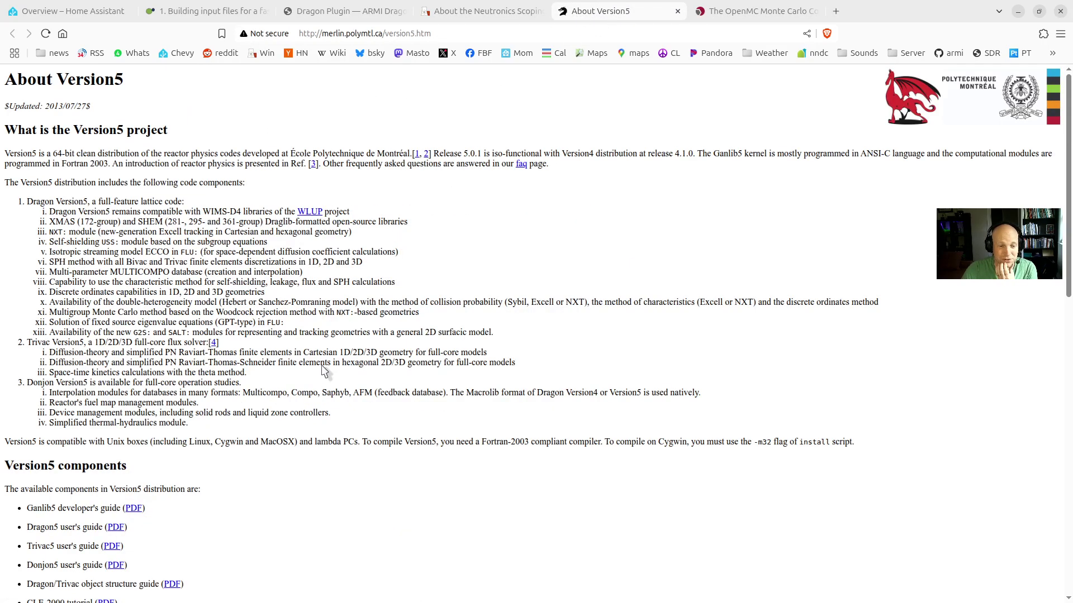
scroll(279, 374, down, 3)
scroll(279, 374, up, 3)
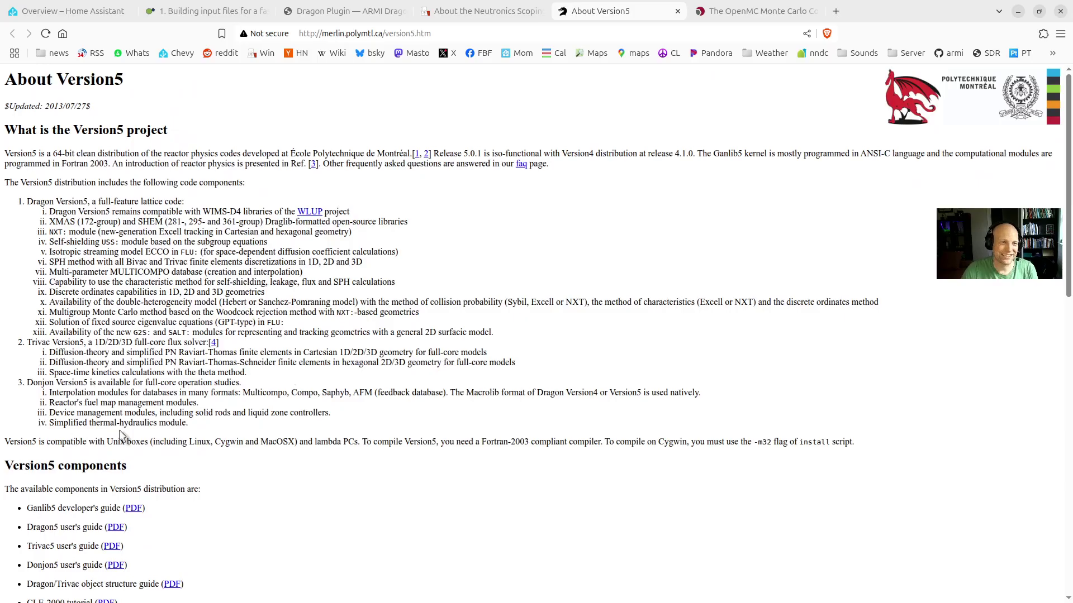
click(756, 13)
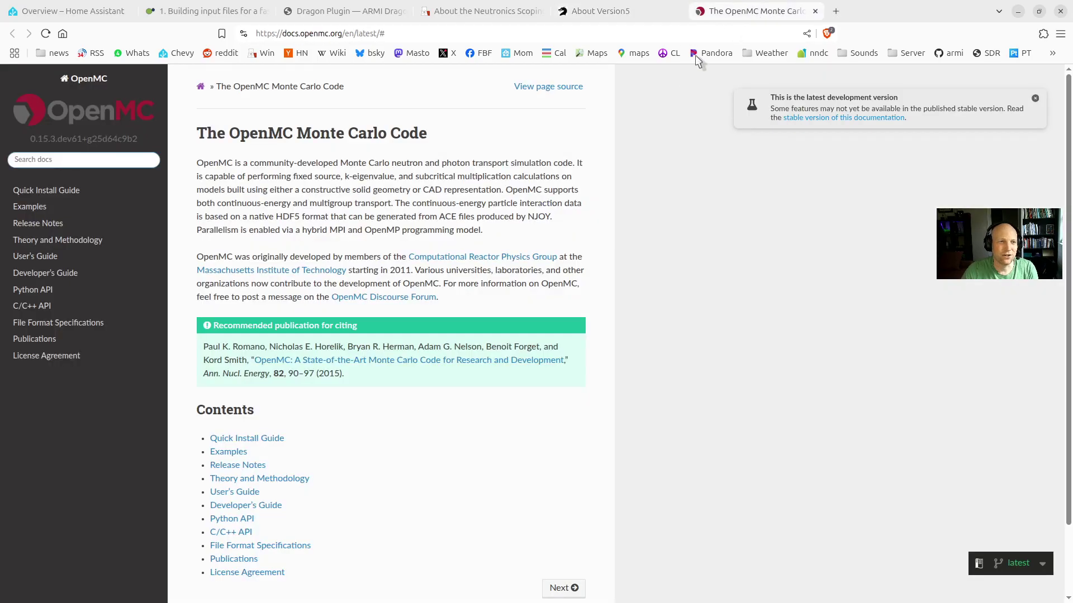
Return to the article and examine k∞ and the buckling term in the k-eff formula
click(490, 13)
scroll(268, 289, down, 5)
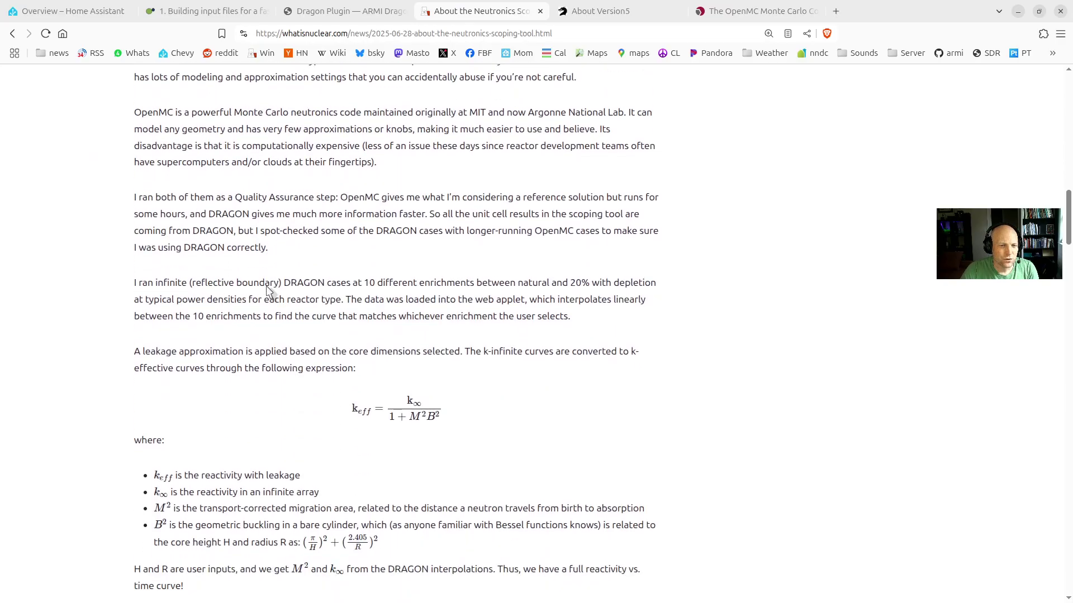
scroll(267, 290, down, 2)
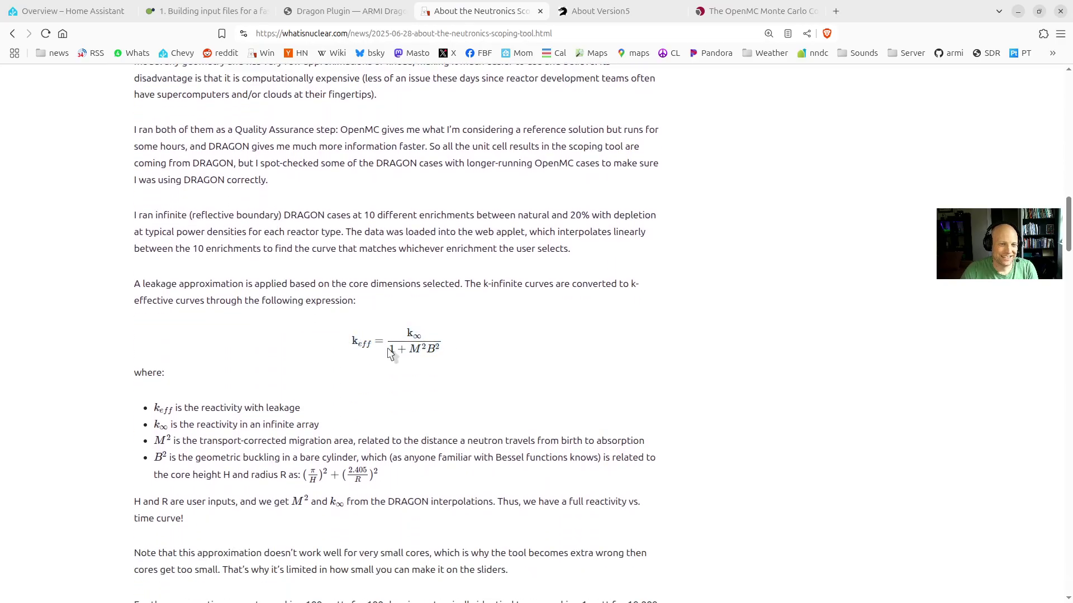
drag(421, 335, 429, 339)
click(412, 356)
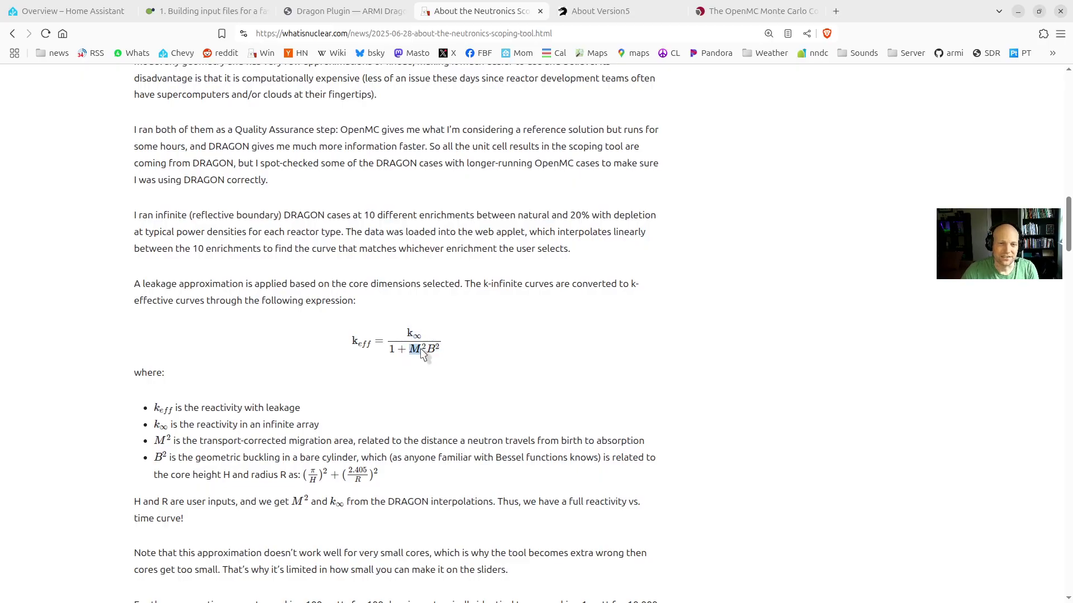
drag(420, 380, 440, 360)
click(436, 366)
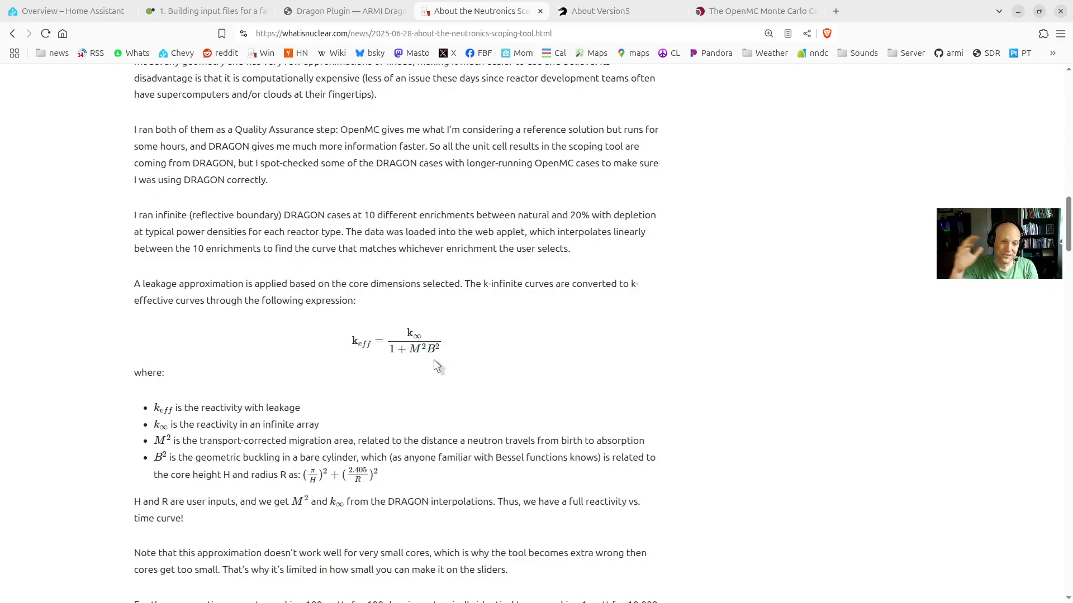
Note the H and R buckling terms, then read down through the power-rating paragraph
drag(311, 485, 358, 483)
double_click(358, 480)
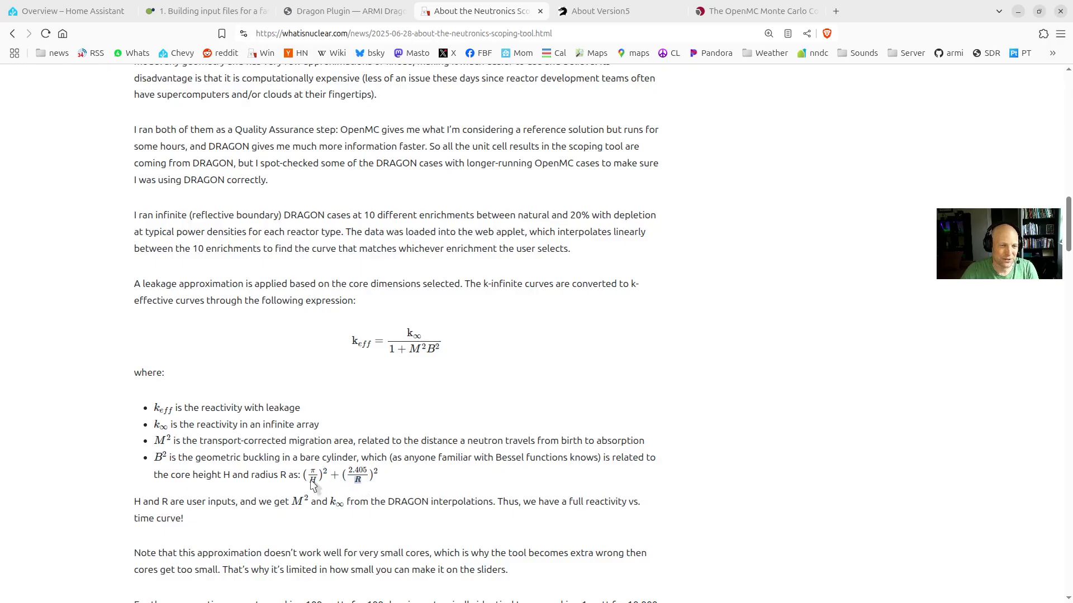
click(185, 473)
scroll(363, 294, down, 2)
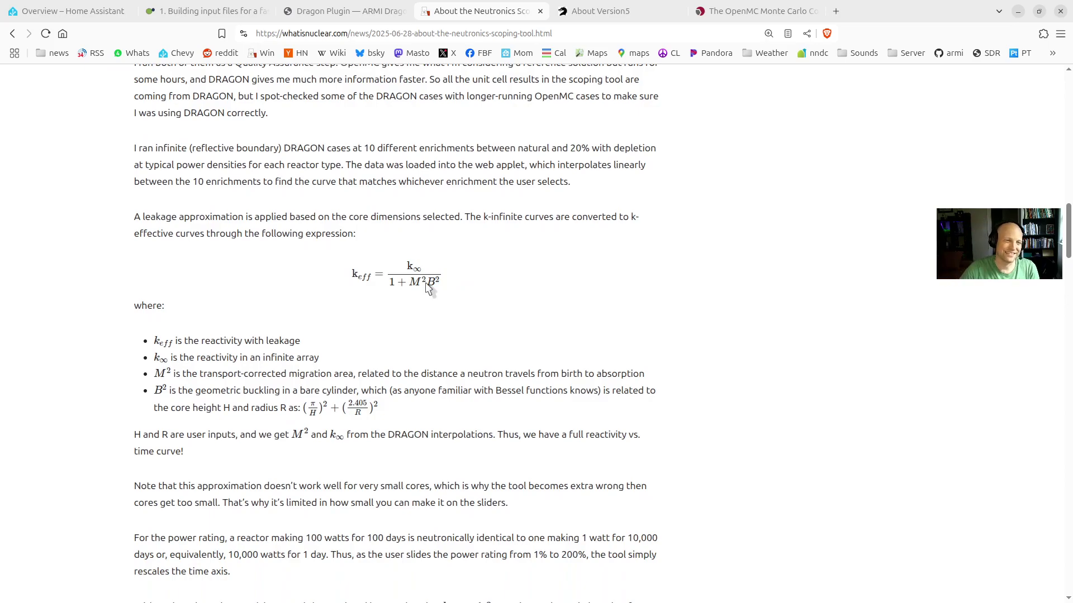
scroll(438, 323, down, 2)
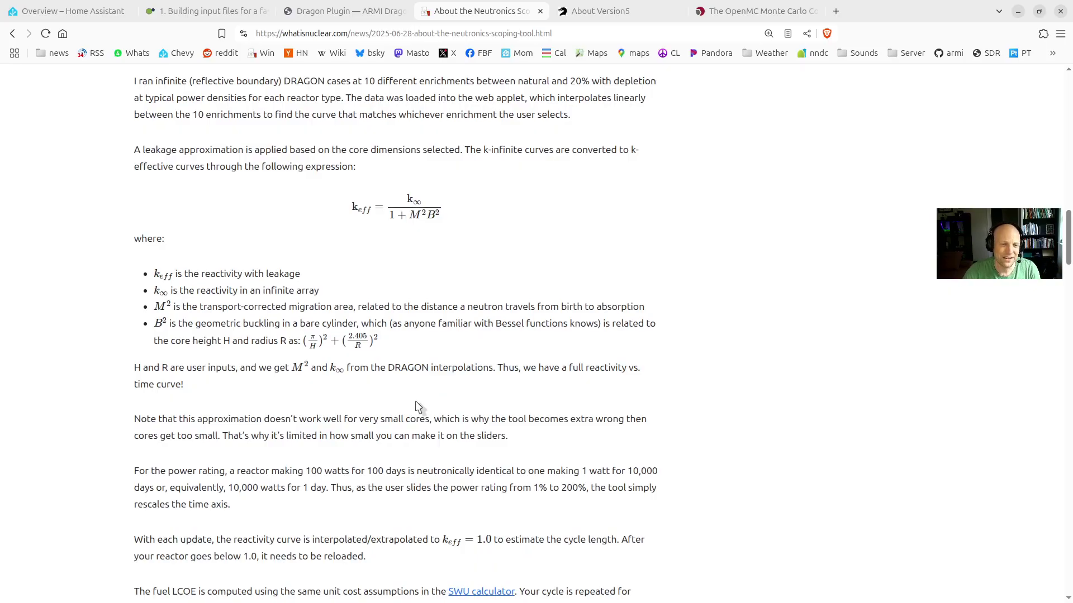
scroll(420, 398, down, 3)
drag(331, 316, 296, 289)
click(313, 317)
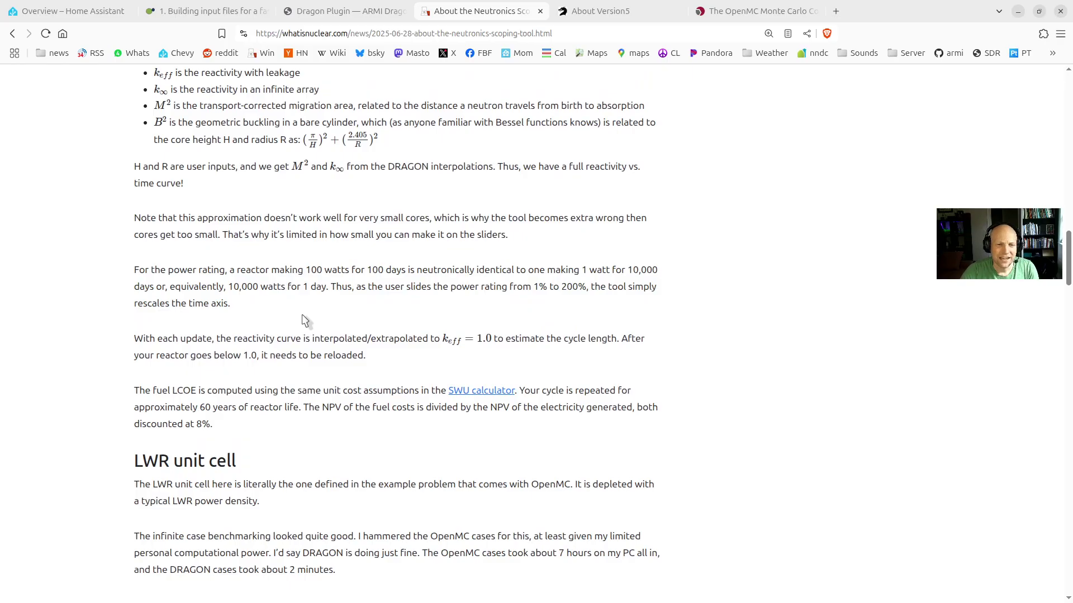
Review the LWR benchmark chart and the DRAGON run-time note of 7 hours on the PC
scroll(305, 321, down, 2)
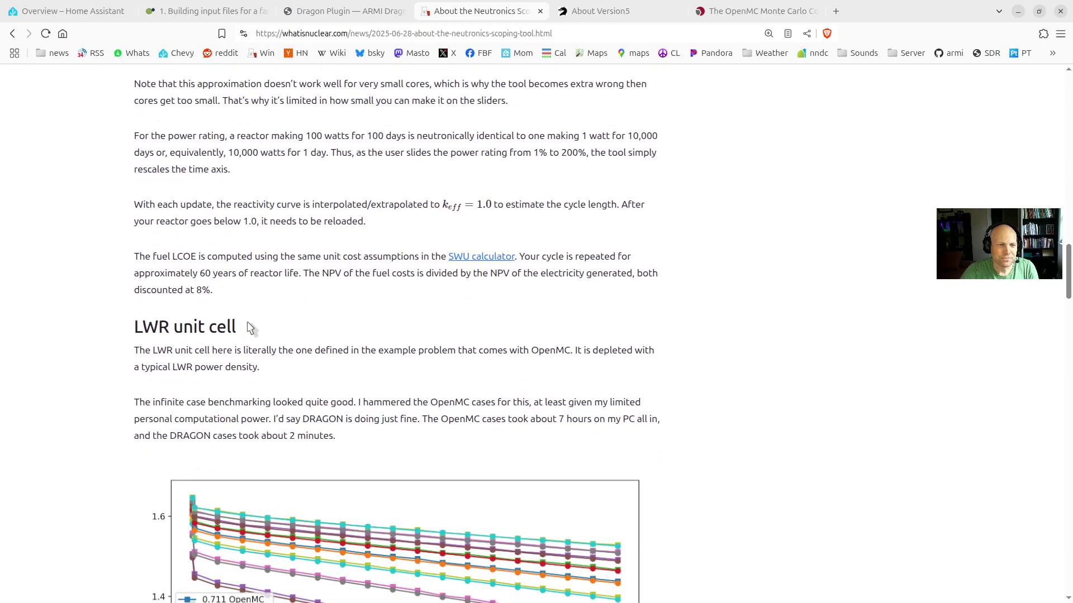
scroll(250, 328, down, 3)
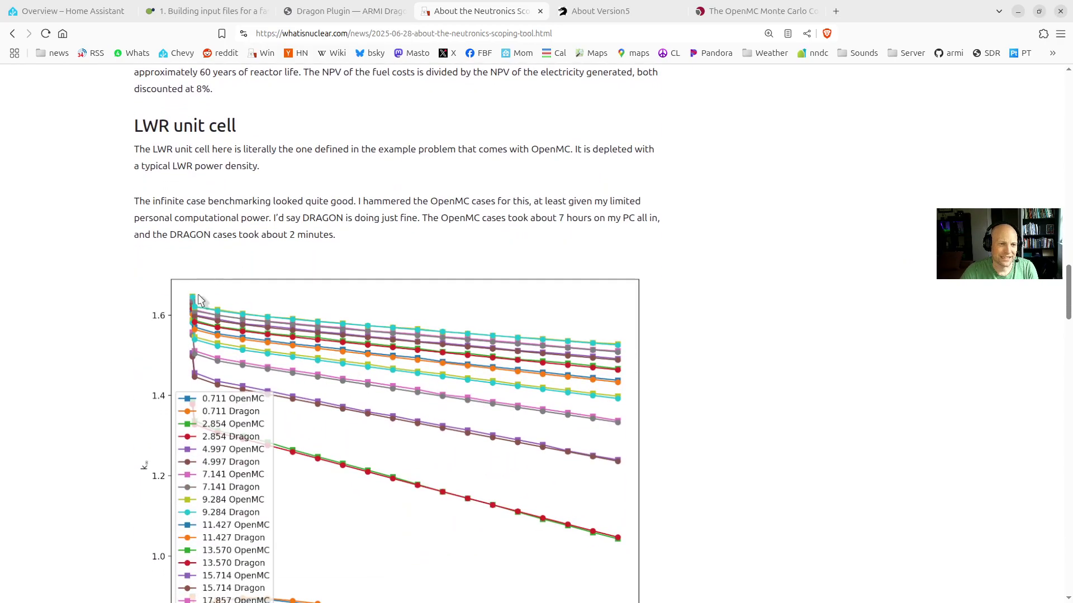
scroll(199, 300, down, 1)
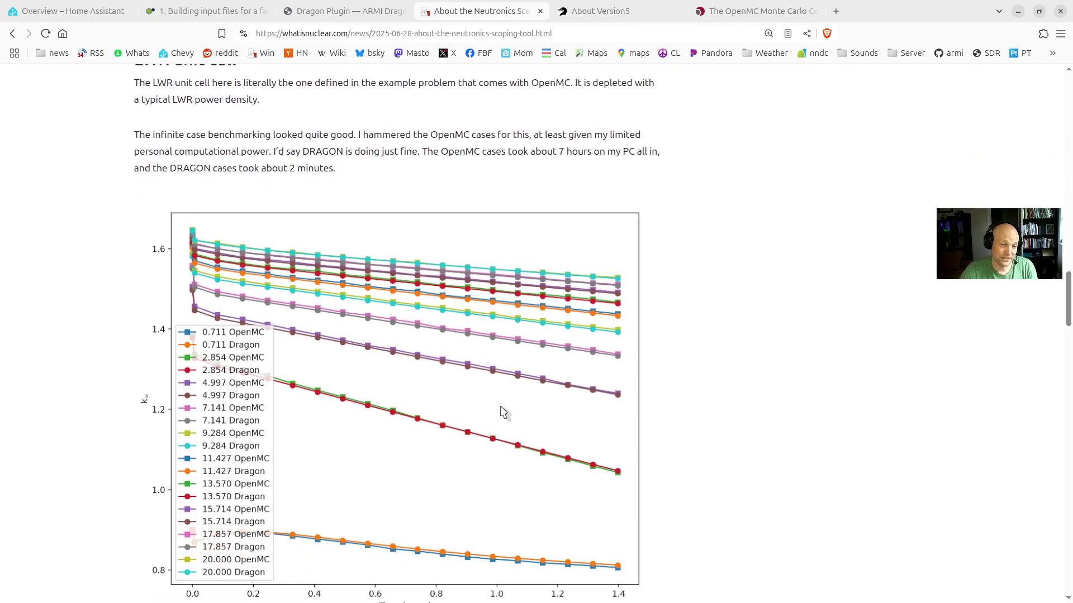
scroll(502, 412, down, 2)
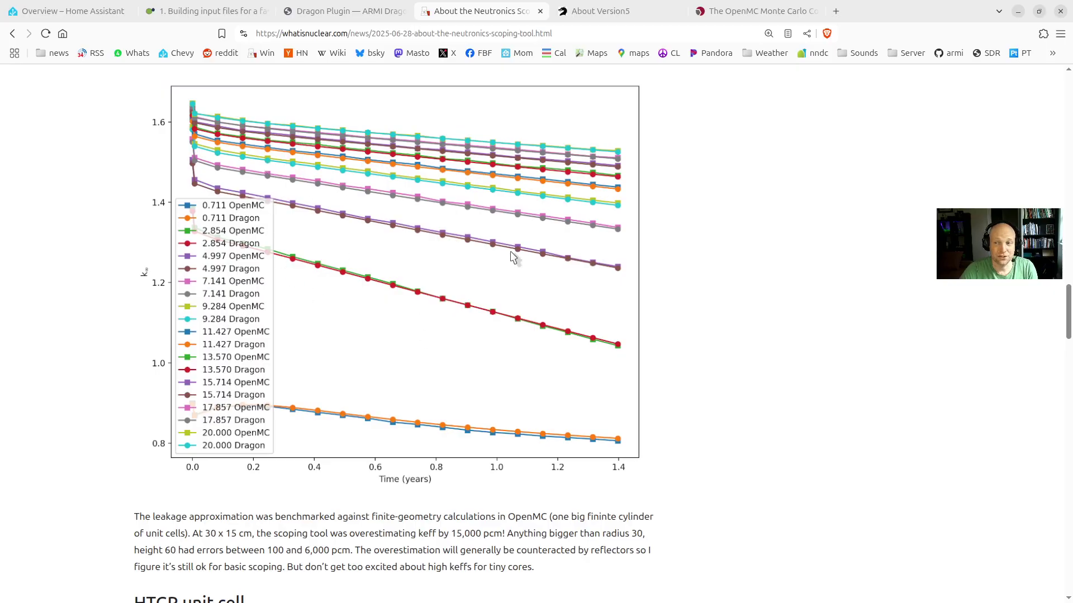
scroll(467, 324, up, 2)
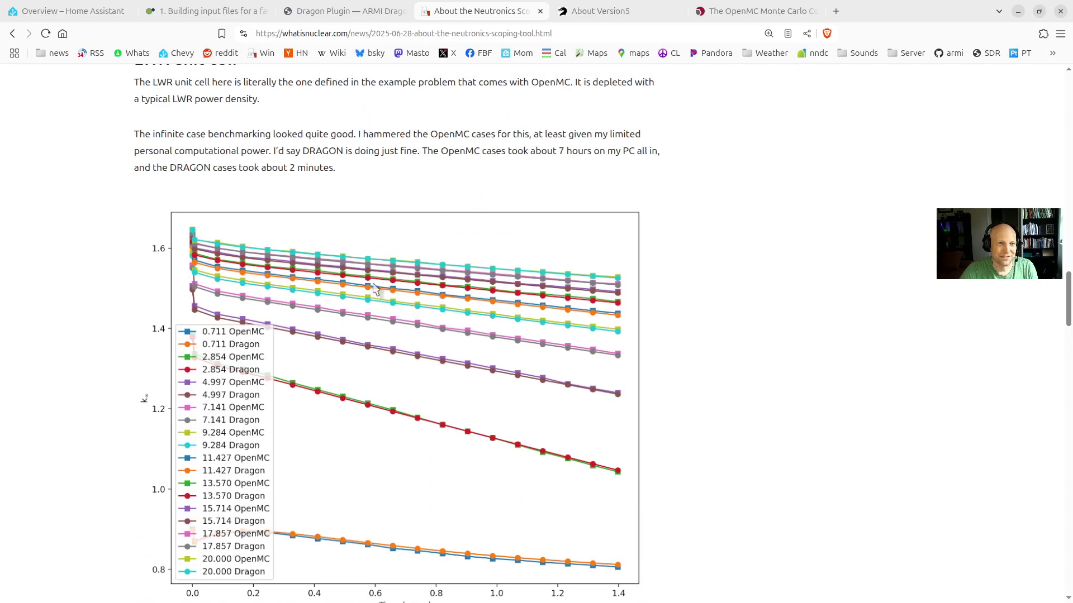
drag(184, 167, 352, 168)
click(352, 168)
drag(507, 152, 643, 155)
click(641, 155)
drag(502, 152, 353, 173)
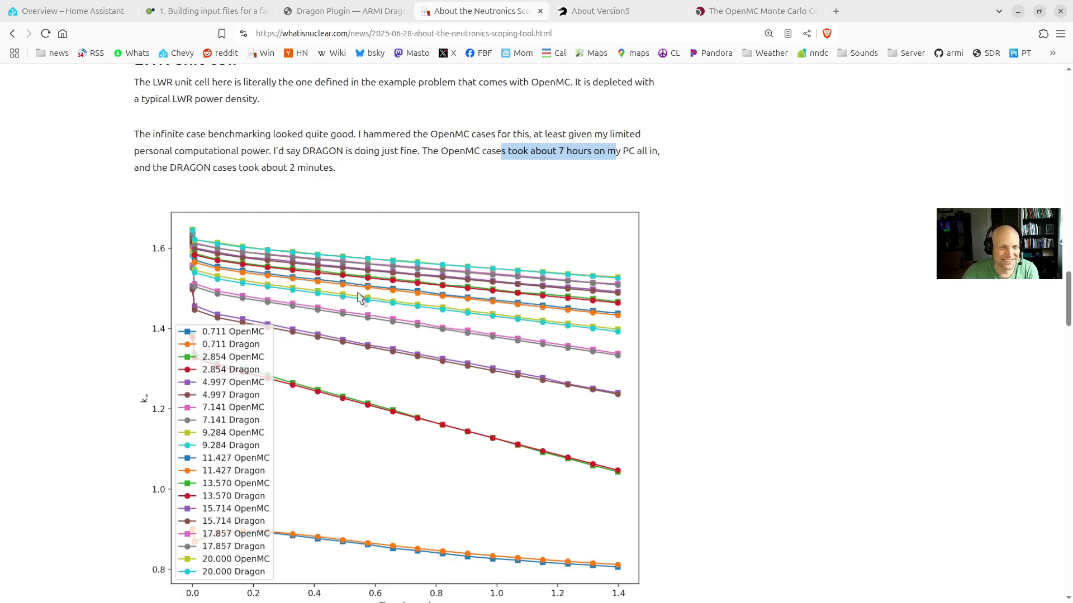
Read through the leakage benchmark paragraph
scroll(376, 324, down, 1)
scroll(375, 324, down, 3)
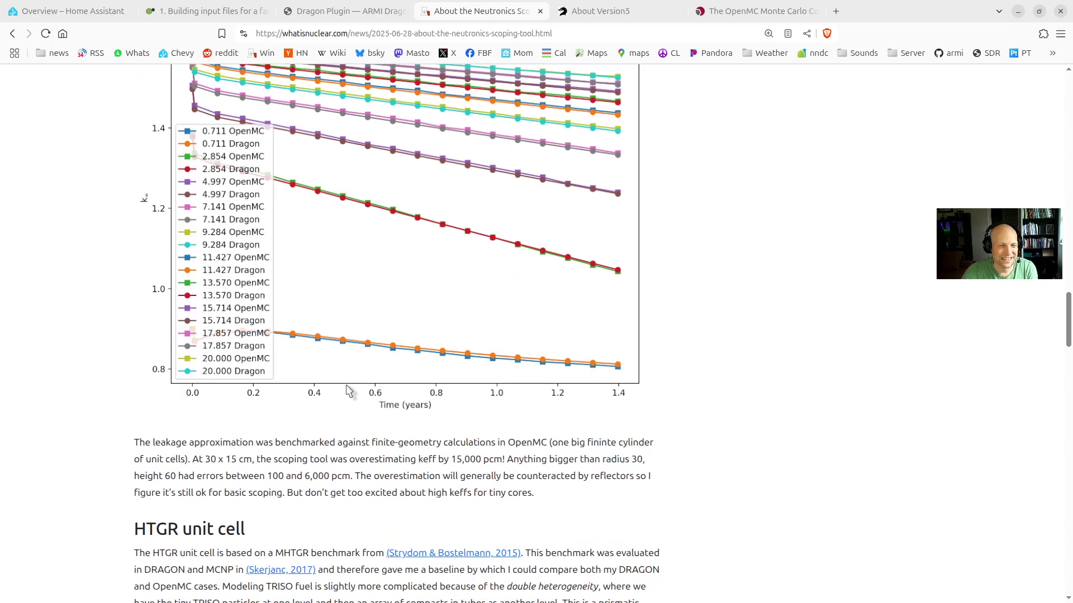
scroll(353, 393, down, 2)
drag(286, 309, 289, 327)
click(263, 327)
scroll(264, 328, down, 2)
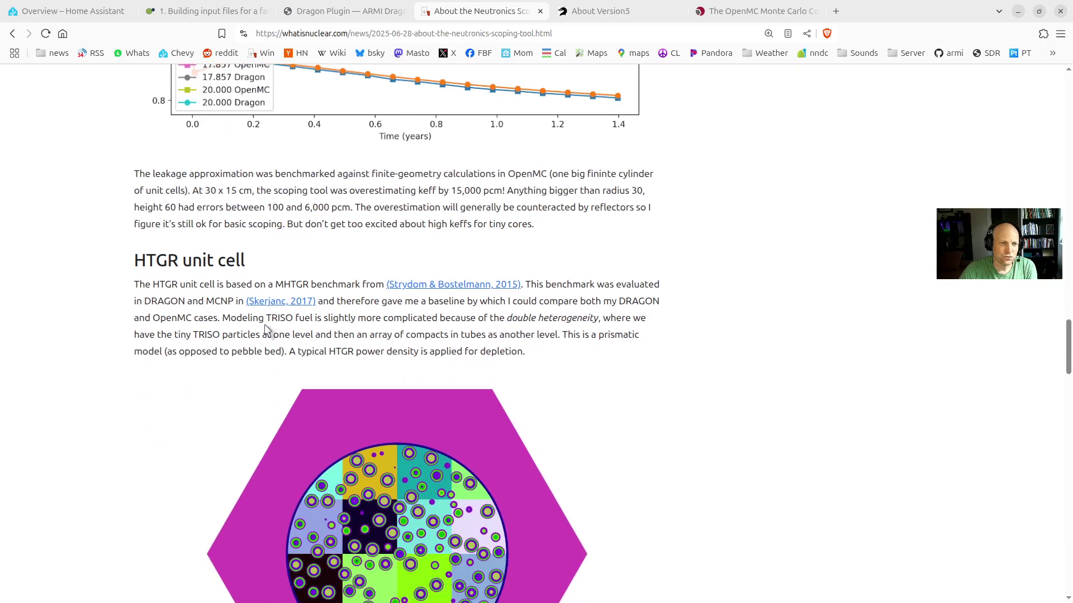
drag(185, 176, 227, 210)
click(277, 218)
Highlight the 30 x 15 cm core size and the warning about overestimated keff
scroll(277, 217, up, 1)
scroll(279, 219, up, 1)
scroll(383, 268, up, 2)
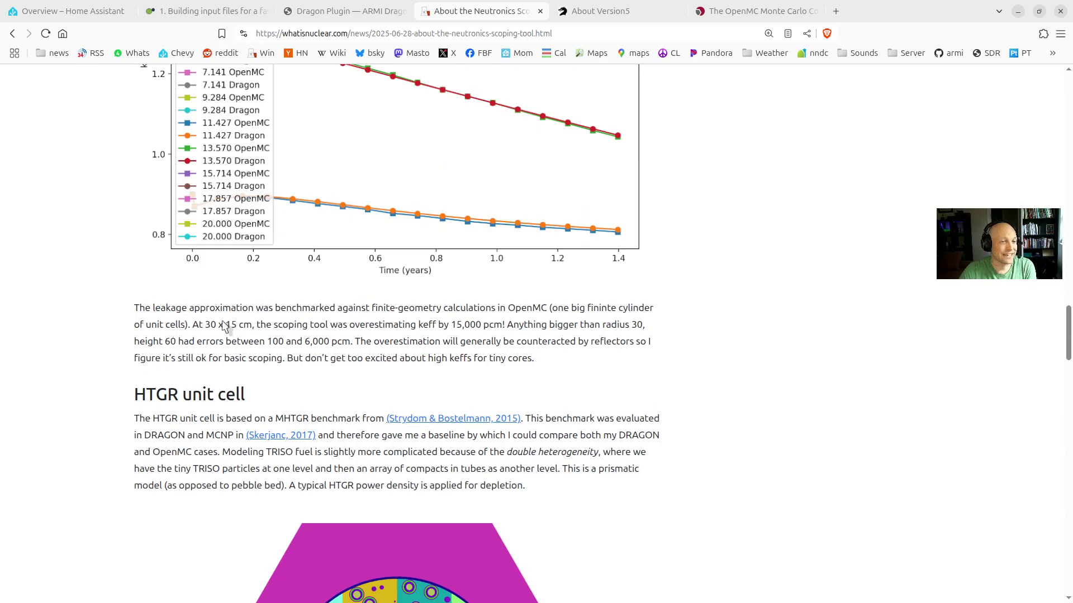
drag(200, 329, 270, 330)
click(243, 329)
drag(194, 329, 251, 327)
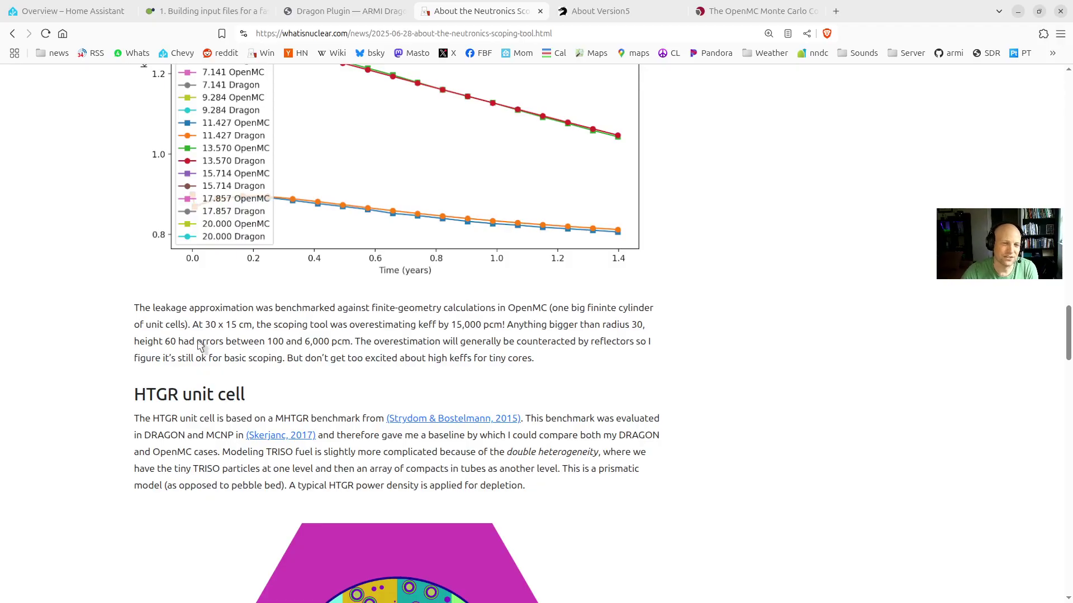
drag(302, 326, 553, 372)
scroll(528, 362, up, 2)
Scroll past the HTGR hexagon image to the 15.600 OpenMC-versus-Dragon depletion plot
scroll(528, 362, down, 6)
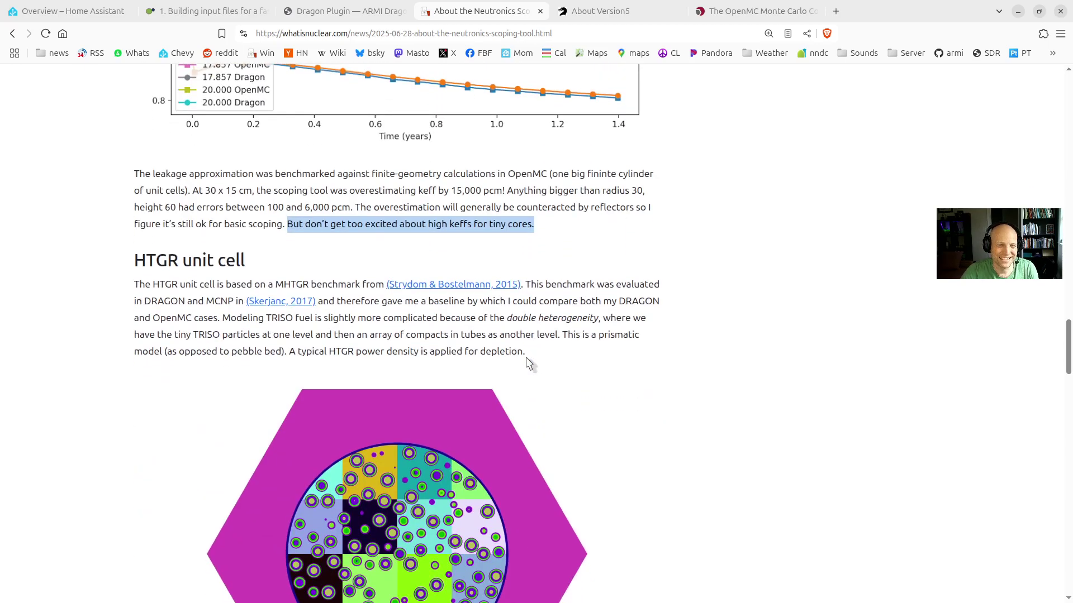
click(160, 161)
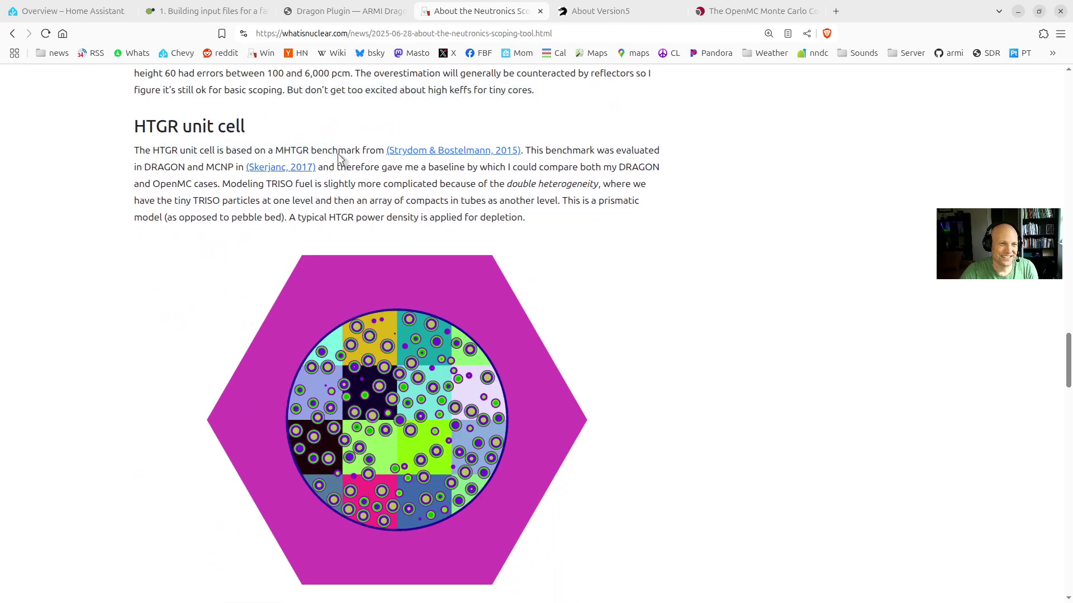
double_click(331, 218)
click(429, 222)
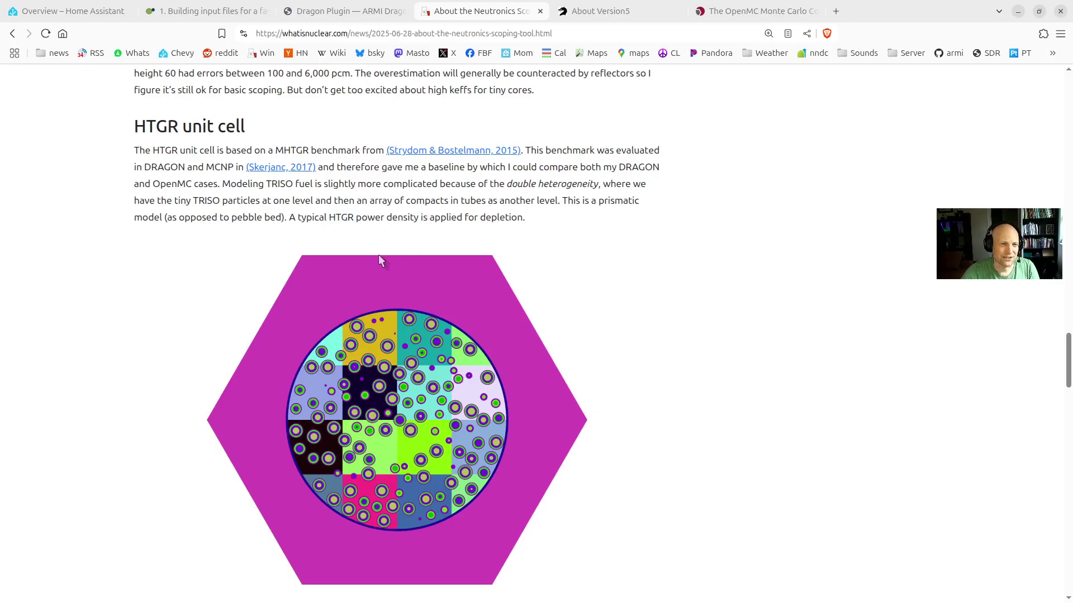
scroll(378, 253, down, 8)
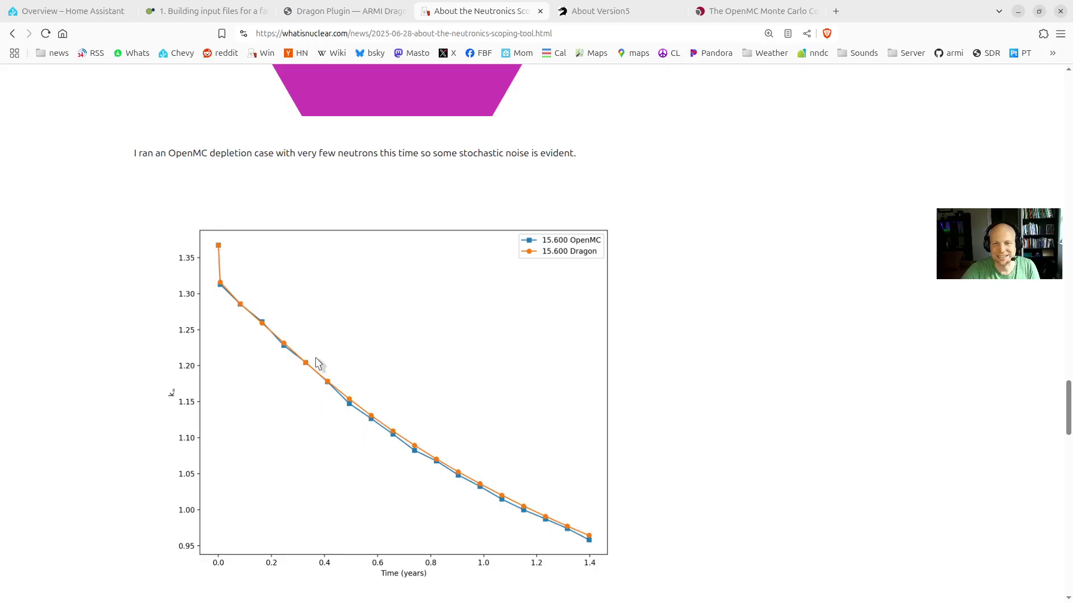
scroll(320, 358, down, 1)
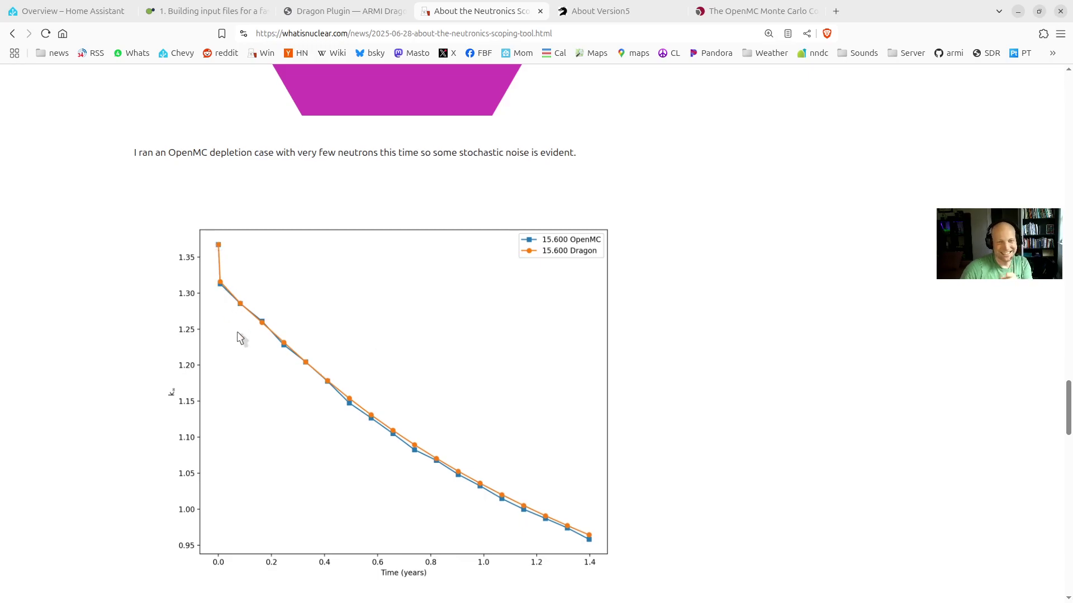
Read the SFR unit cell description and its 354 W/cc typical power density
scroll(250, 342, down, 6)
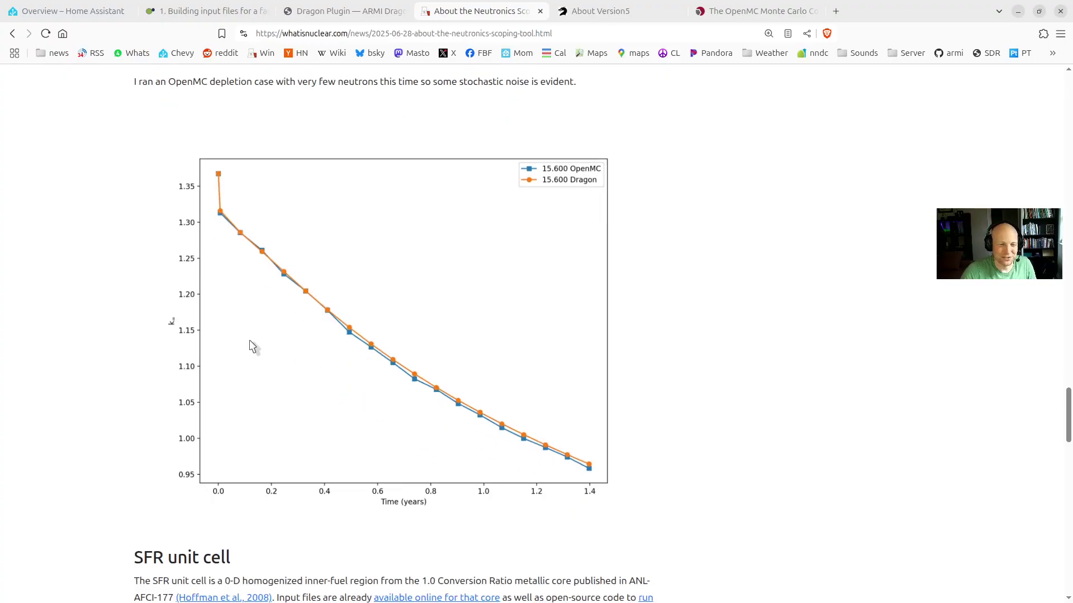
drag(168, 310, 330, 318)
click(329, 318)
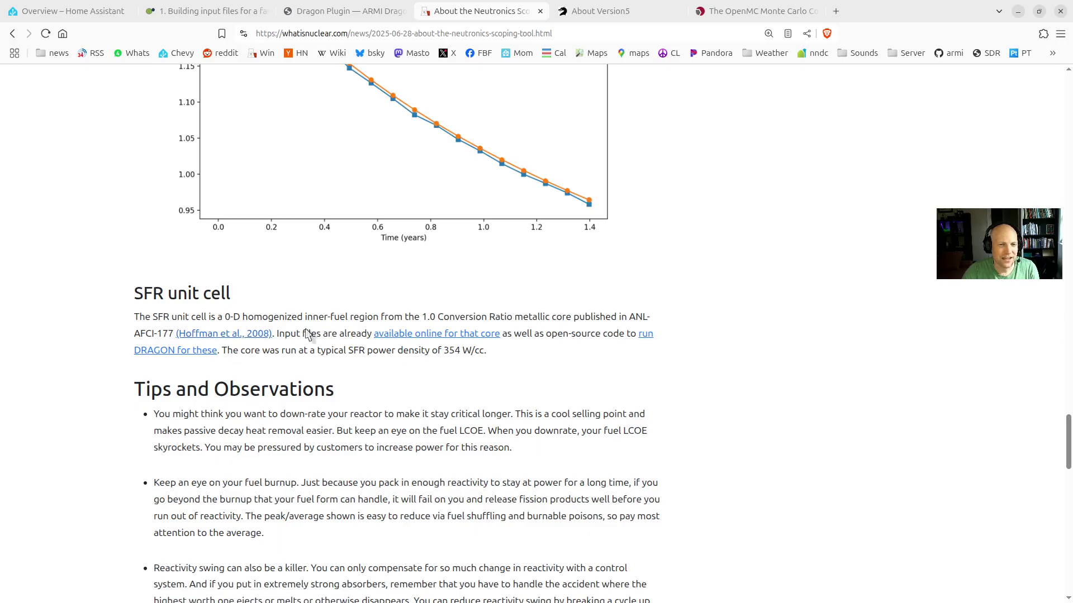
scroll(346, 306, down, 1)
scroll(347, 307, up, 1)
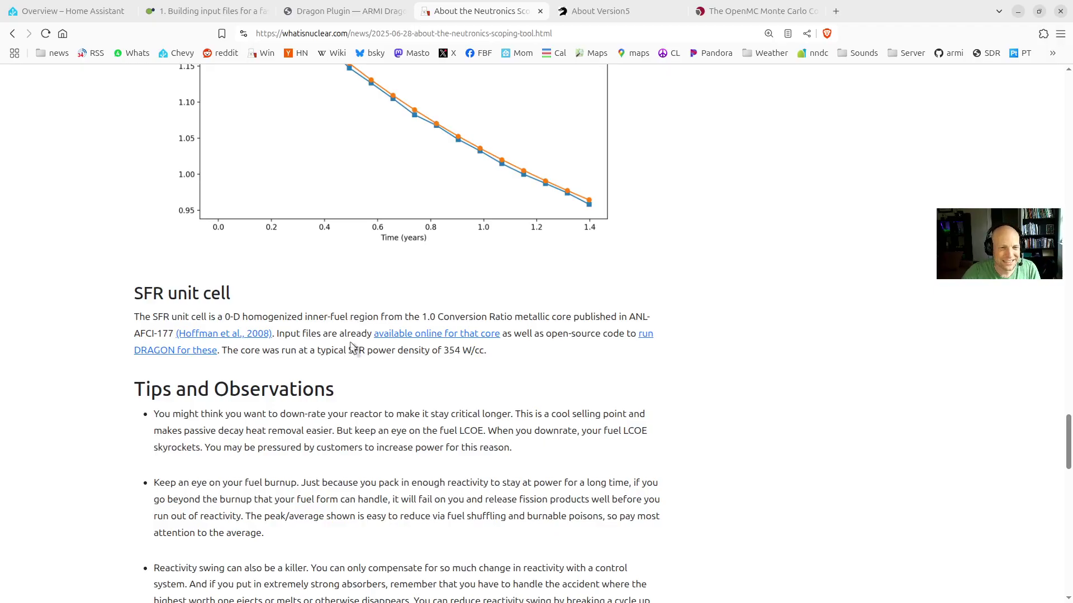
drag(304, 351, 514, 353)
click(514, 353)
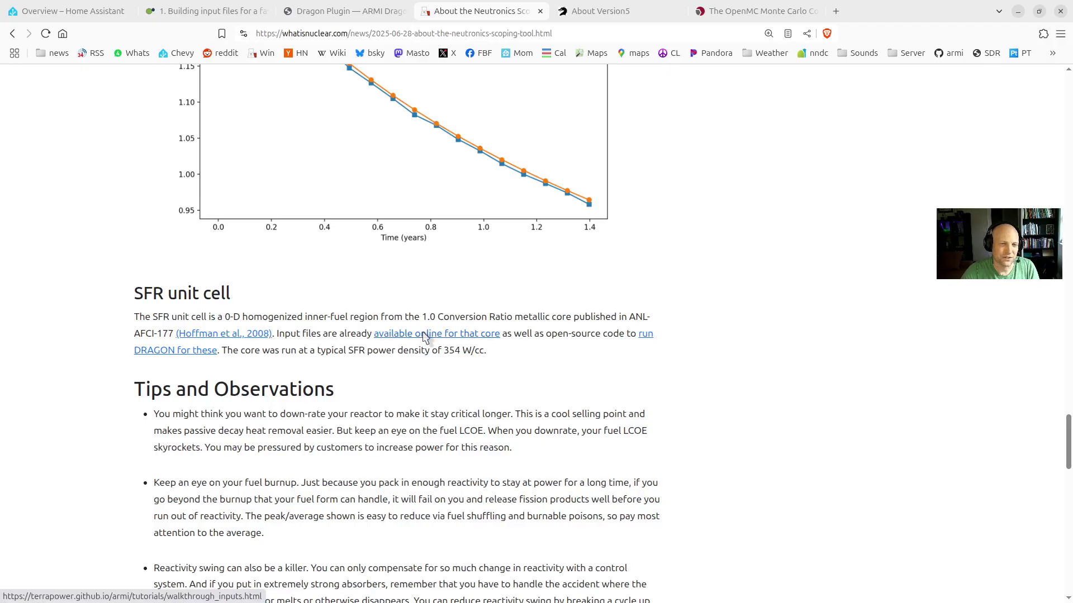
Continue through Tips and Observations down to References and See Also
scroll(564, 361, down, 3)
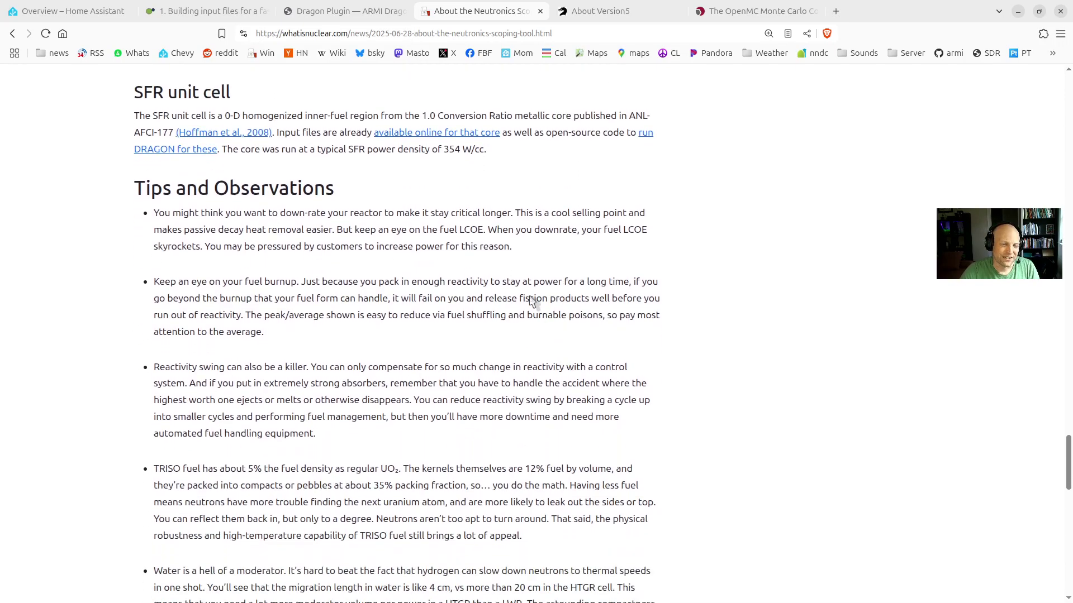
scroll(344, 338, down, 10)
scroll(324, 358, down, 3)
scroll(302, 366, up, 7)
scroll(425, 366, down, 8)
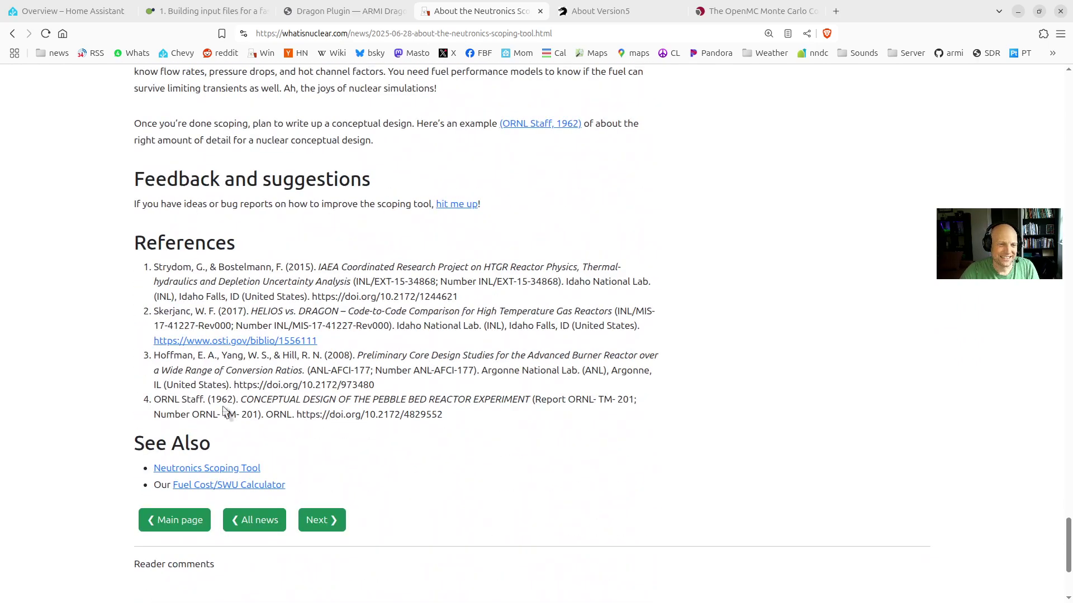
Open the Neutronics Scoping Tool from the See Also list at the page bottom
scroll(280, 414, down, 1)
click(222, 411)
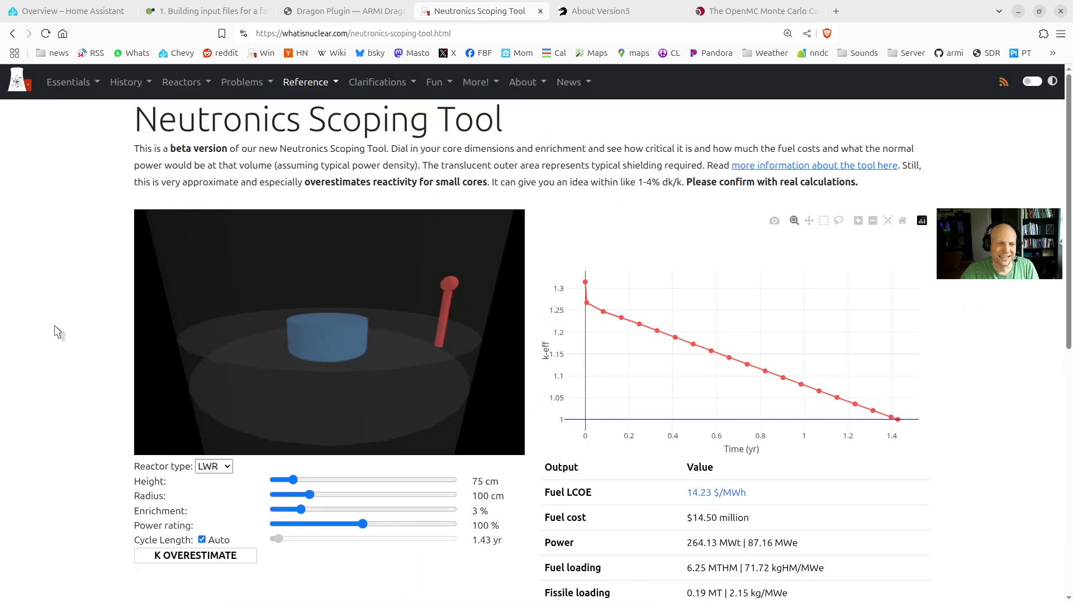